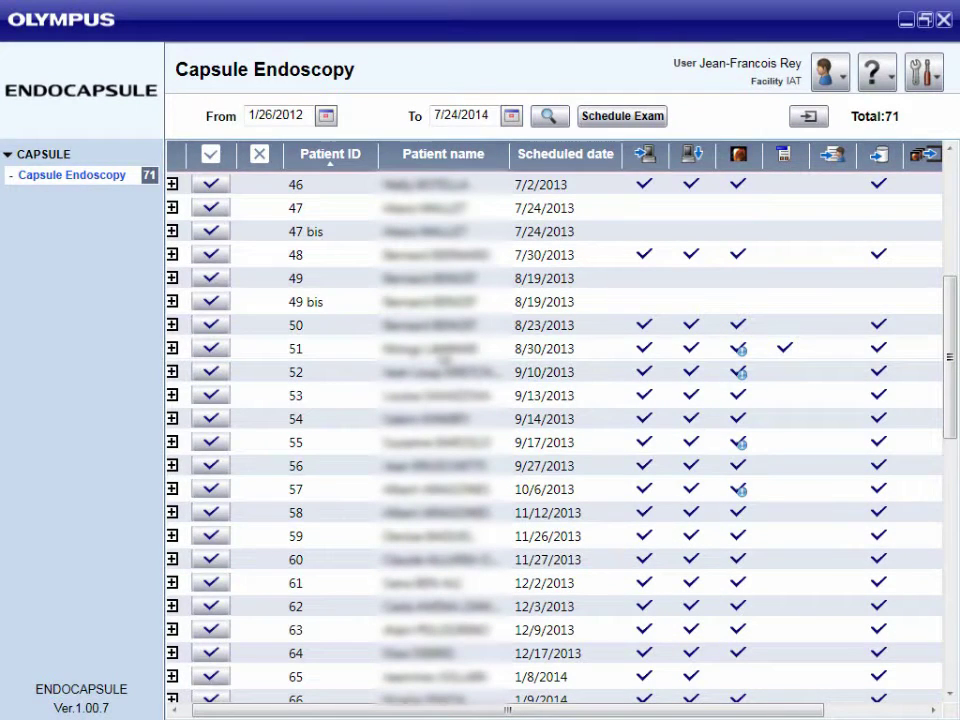
Step: Open the patient's capsule exam from the Capsule Endoscopy exam list
{"action": "left_click", "coordinate": [436, 349]}
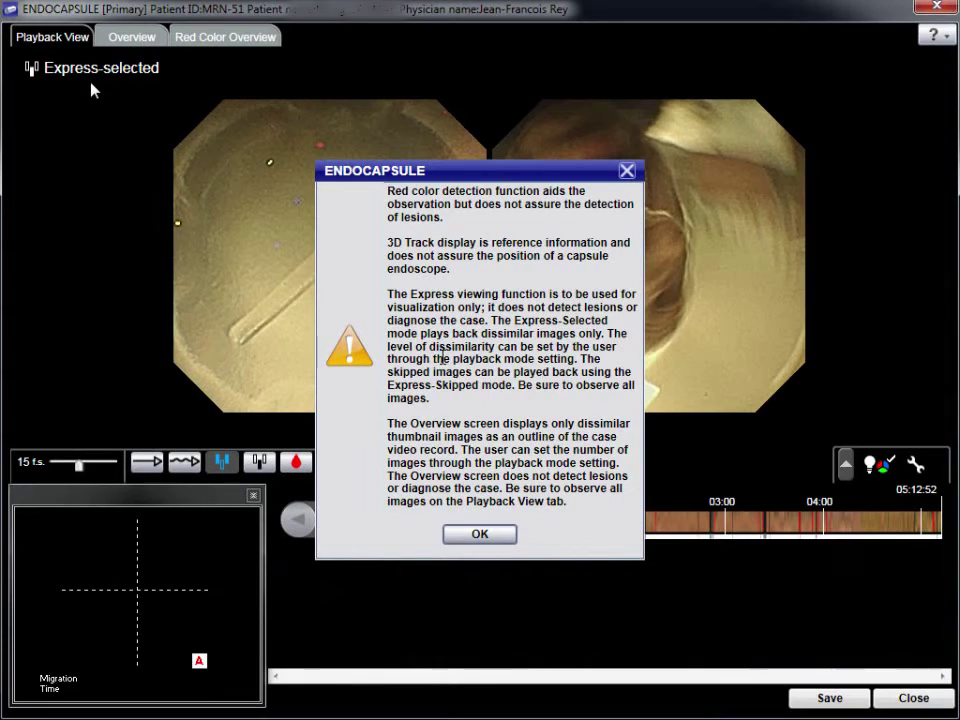
Step: Dismiss the warning, slow playback to 12 fps, and jump to the second overview image at 00:00:15
{"action": "left_click", "coordinate": [495, 538]}
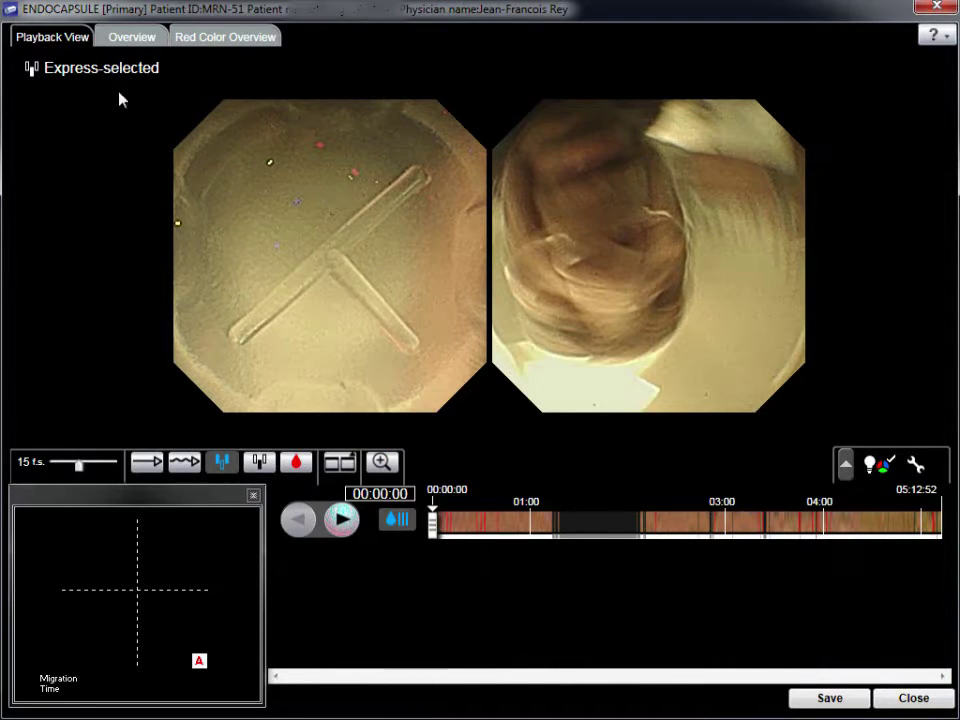
{"action": "left_click_drag", "start_coordinate": [80, 470], "coordinate": [71, 467]}
{"action": "left_click", "coordinate": [135, 39]}
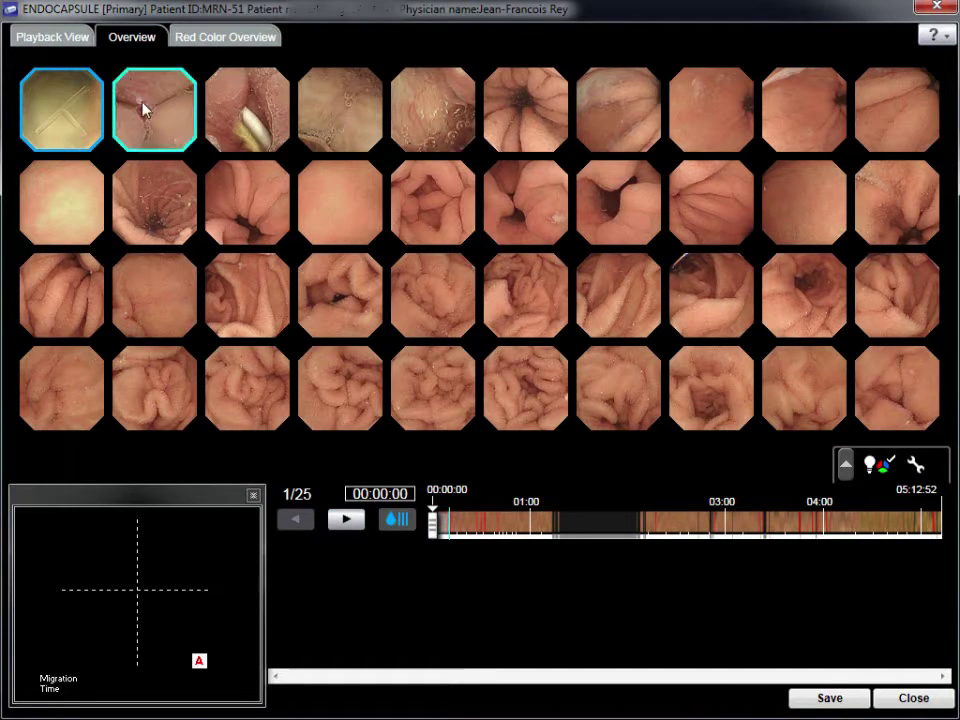
{"action": "mouse_move", "coordinate": [153, 122]}
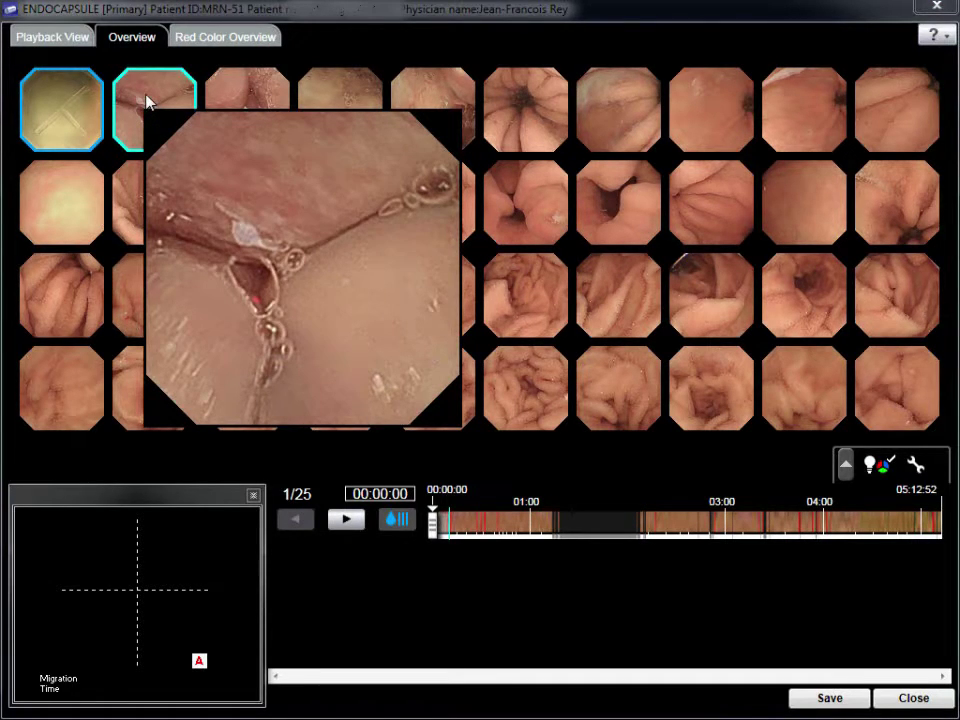
{"action": "left_click", "coordinate": [146, 100]}
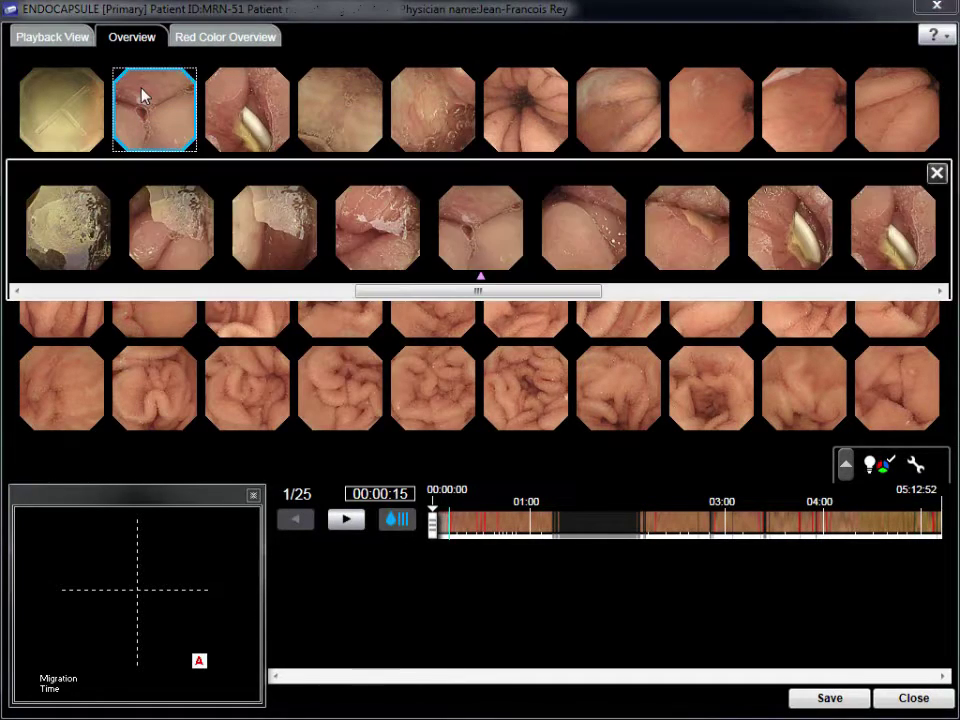
{"action": "left_click", "coordinate": [62, 38]}
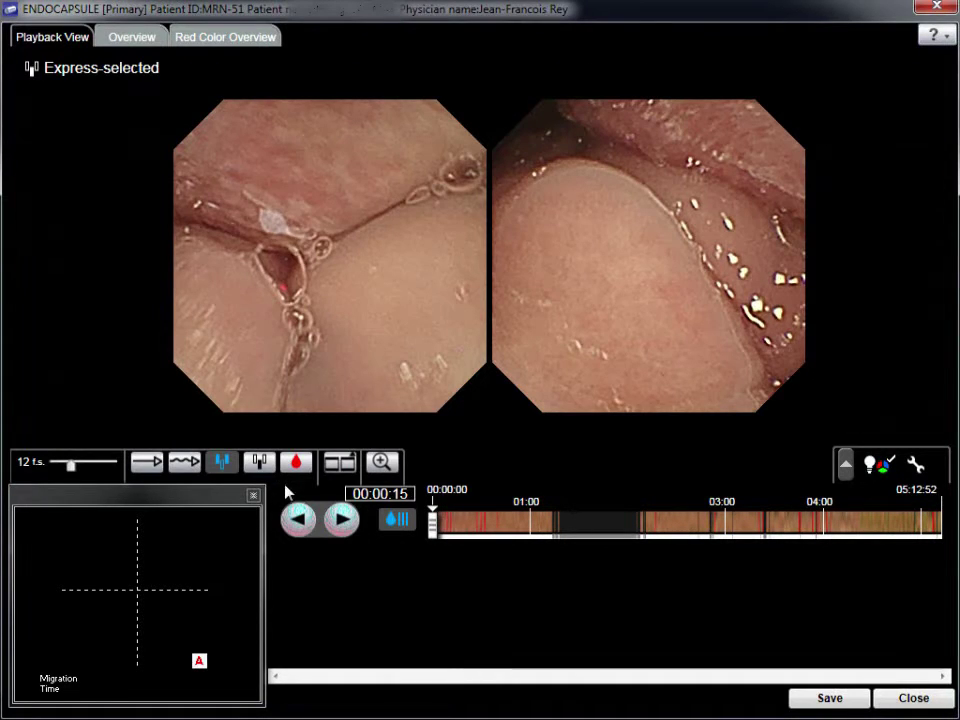
Step: Mark the frame at 00:00:27 with the First Image of Stomach/3D Track landmark
{"action": "left_click", "coordinate": [342, 519]}
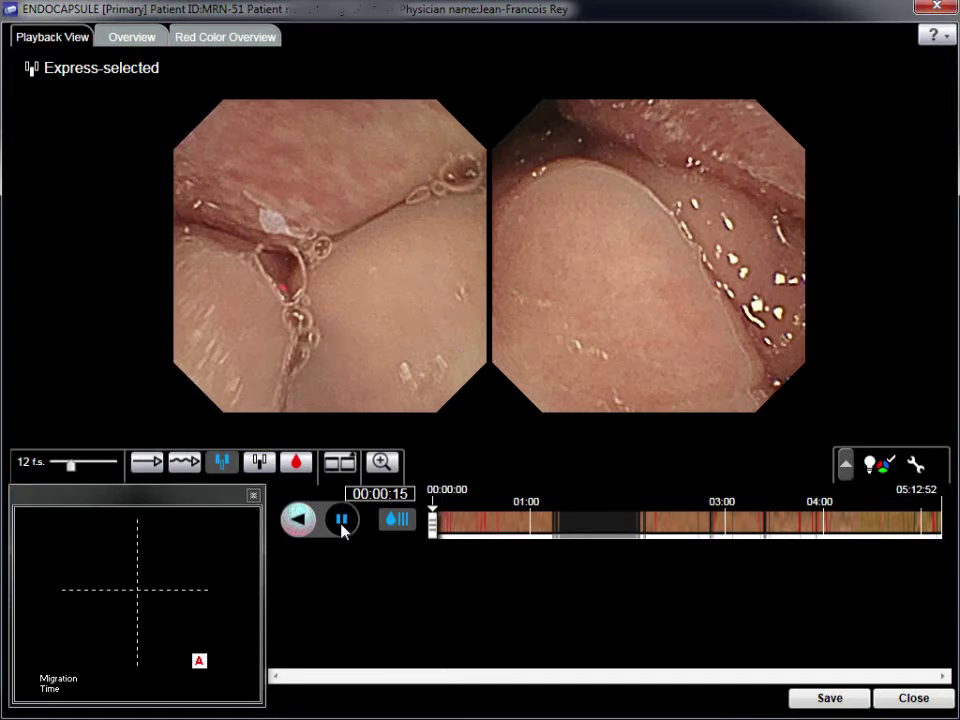
{"action": "left_click", "coordinate": [342, 519]}
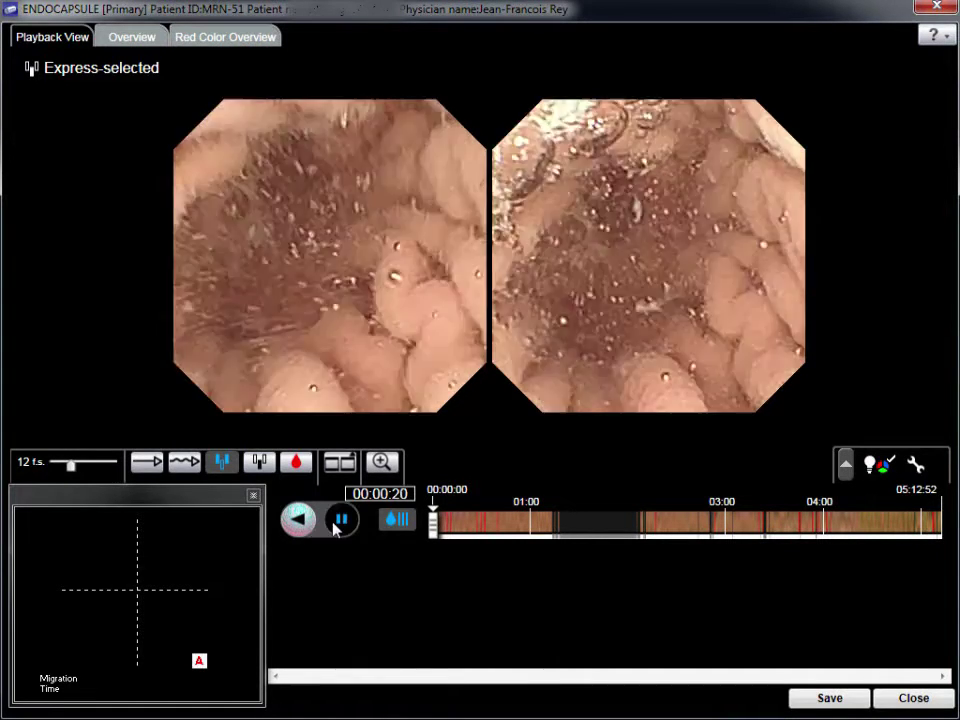
{"action": "left_click", "coordinate": [338, 521]}
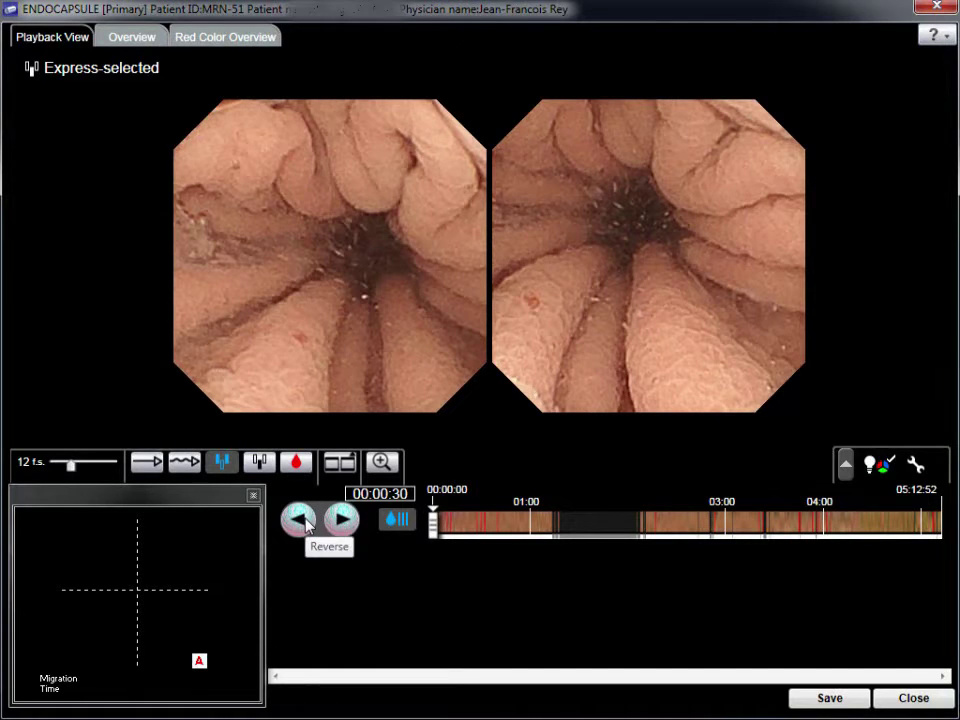
{"action": "left_click", "coordinate": [307, 522]}
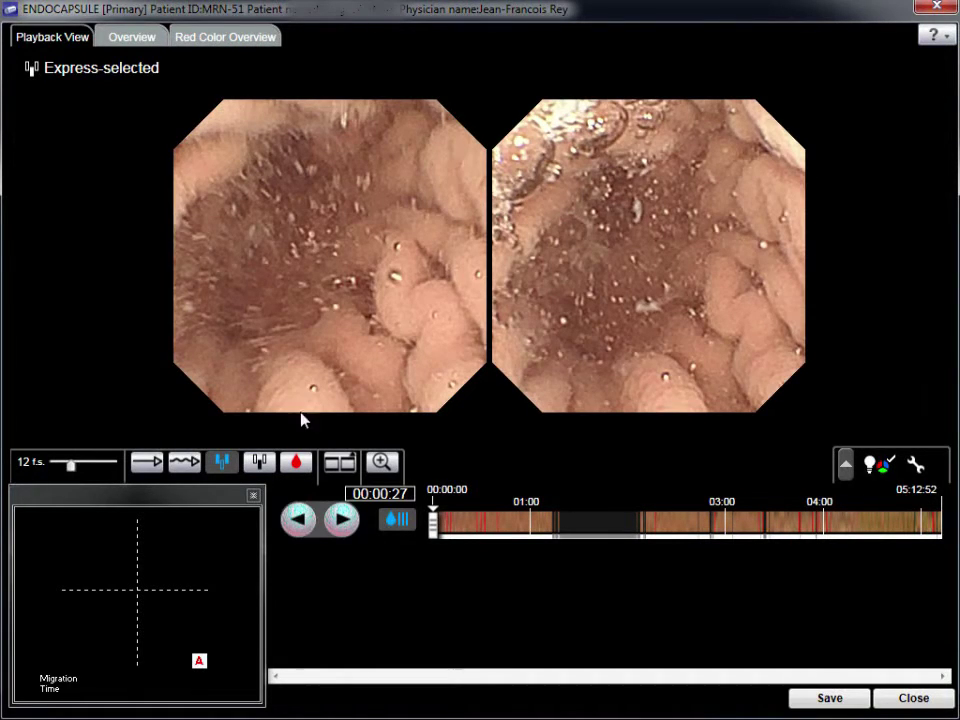
{"action": "right_click", "coordinate": [279, 363]}
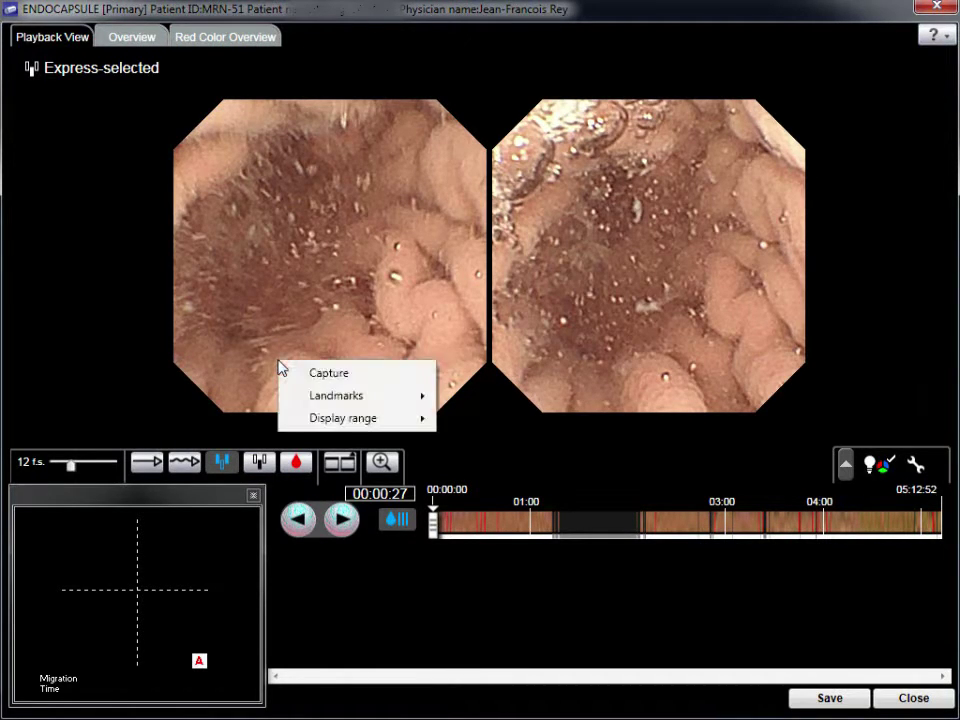
{"action": "mouse_move", "coordinate": [336, 403]}
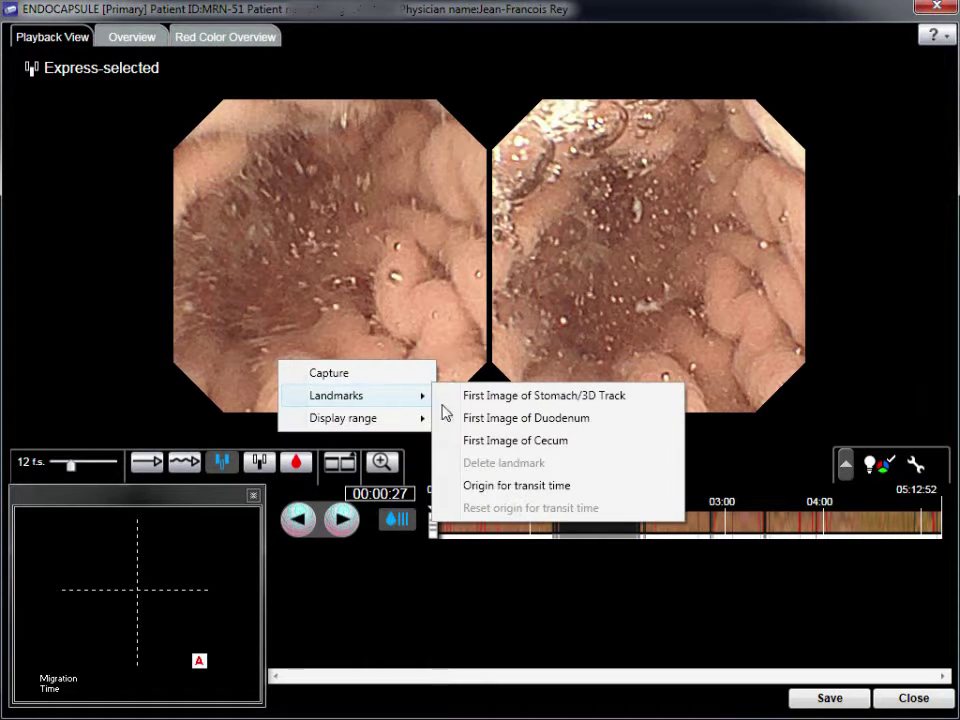
{"action": "left_click", "coordinate": [501, 398]}
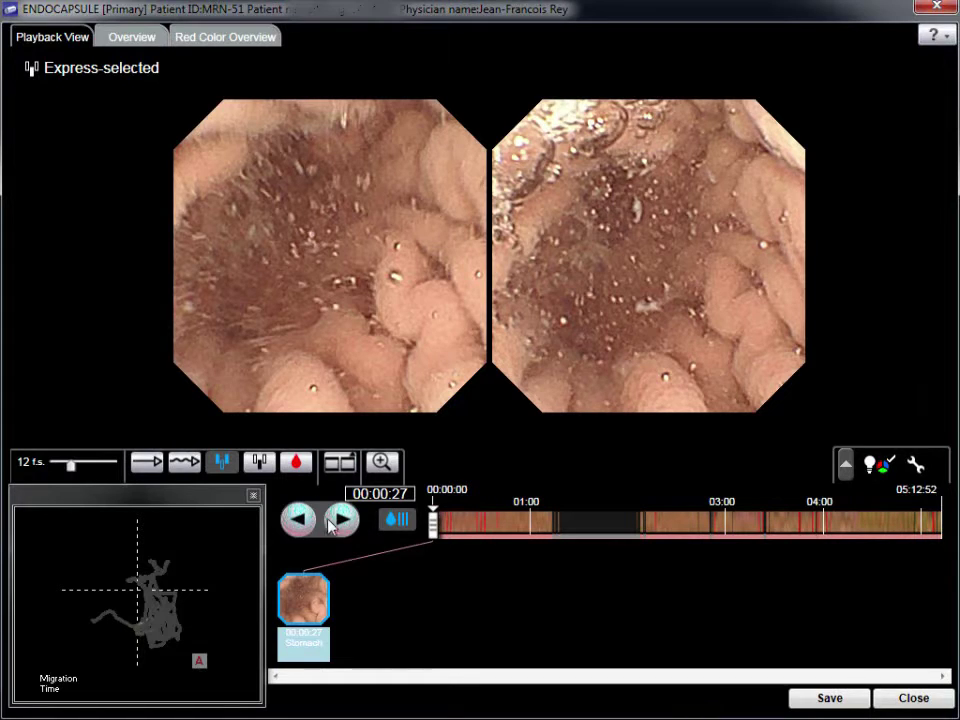
{"action": "left_click", "coordinate": [136, 40]}
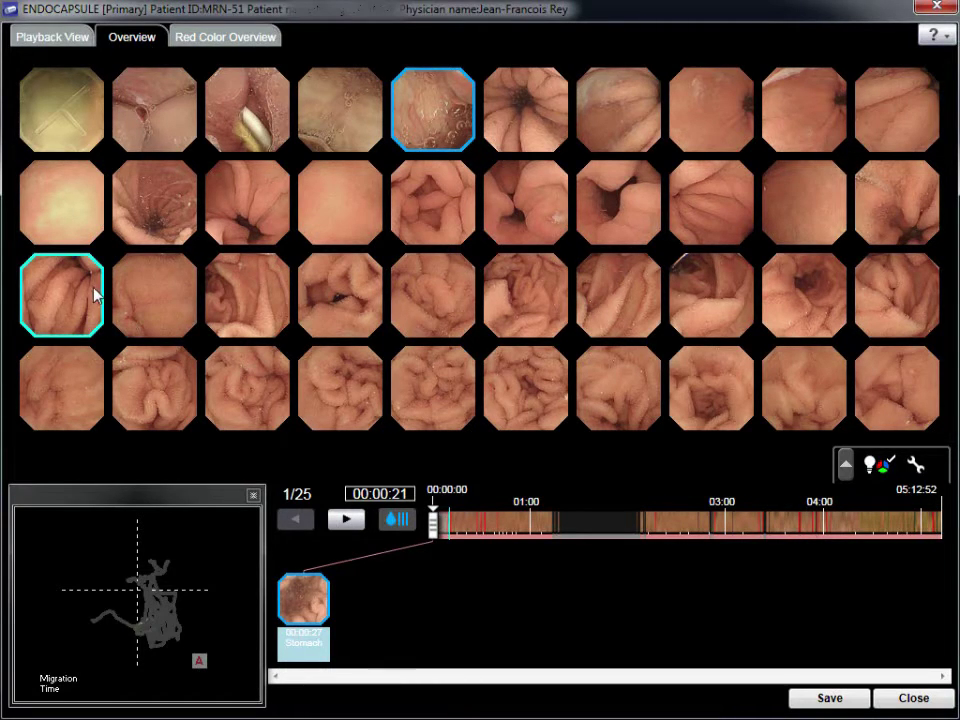
Step: Jump playback to 00:08:50 using the row 3, column 1 overview thumbnail
{"action": "mouse_move", "coordinate": [90, 295]}
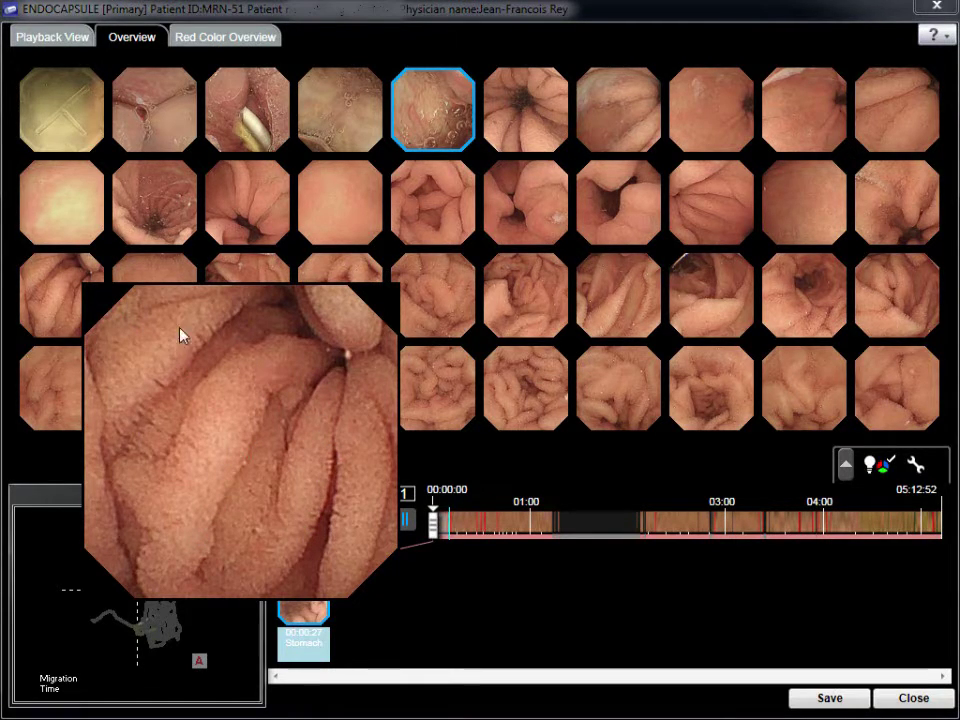
{"action": "left_click", "coordinate": [60, 300]}
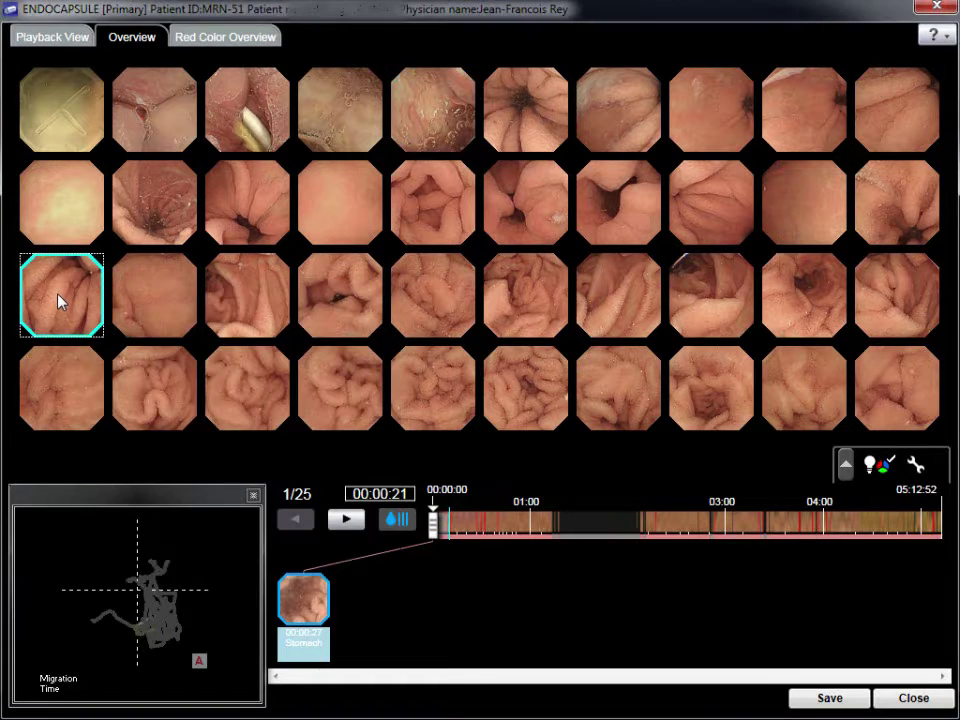
{"action": "left_click", "coordinate": [60, 300]}
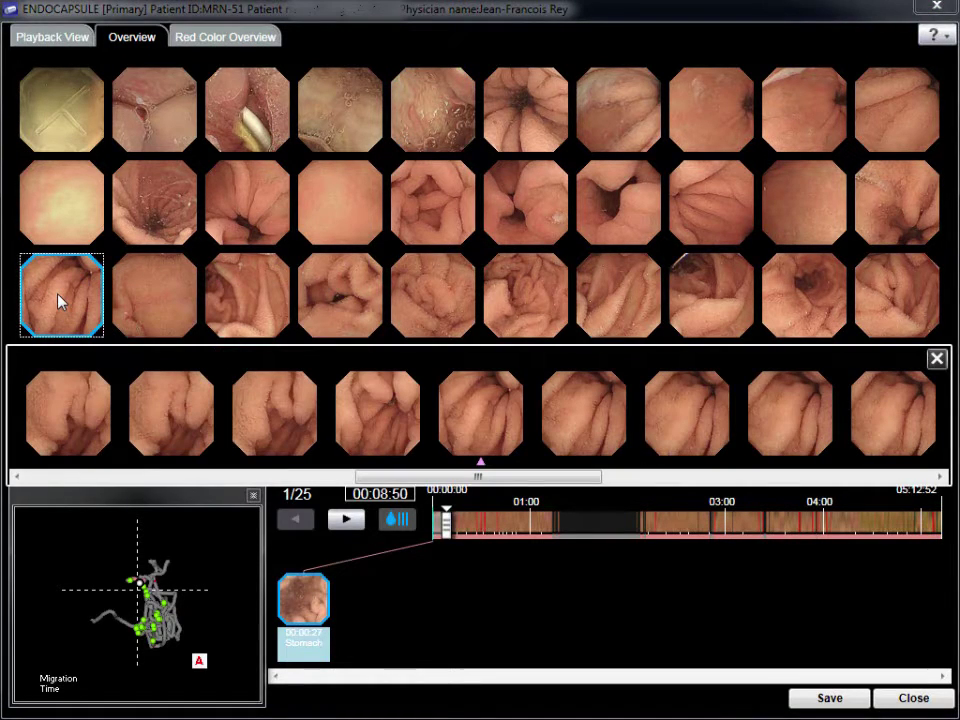
{"action": "left_click", "coordinate": [28, 40]}
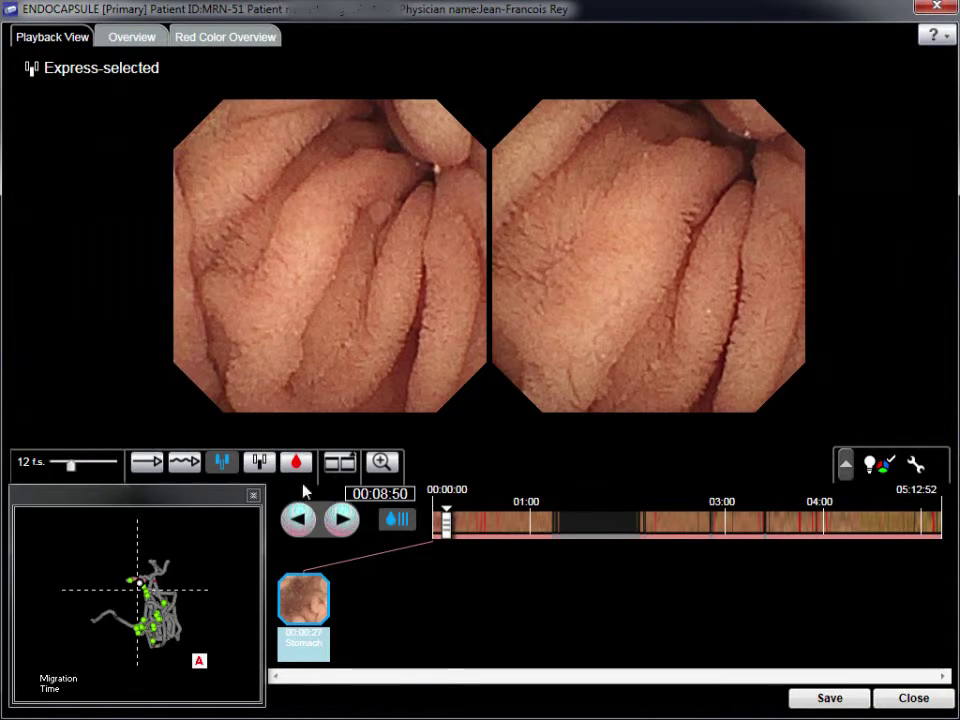
Step: Step playback backward and forward to reach the frame at 00:08:41
{"action": "left_click", "coordinate": [300, 519]}
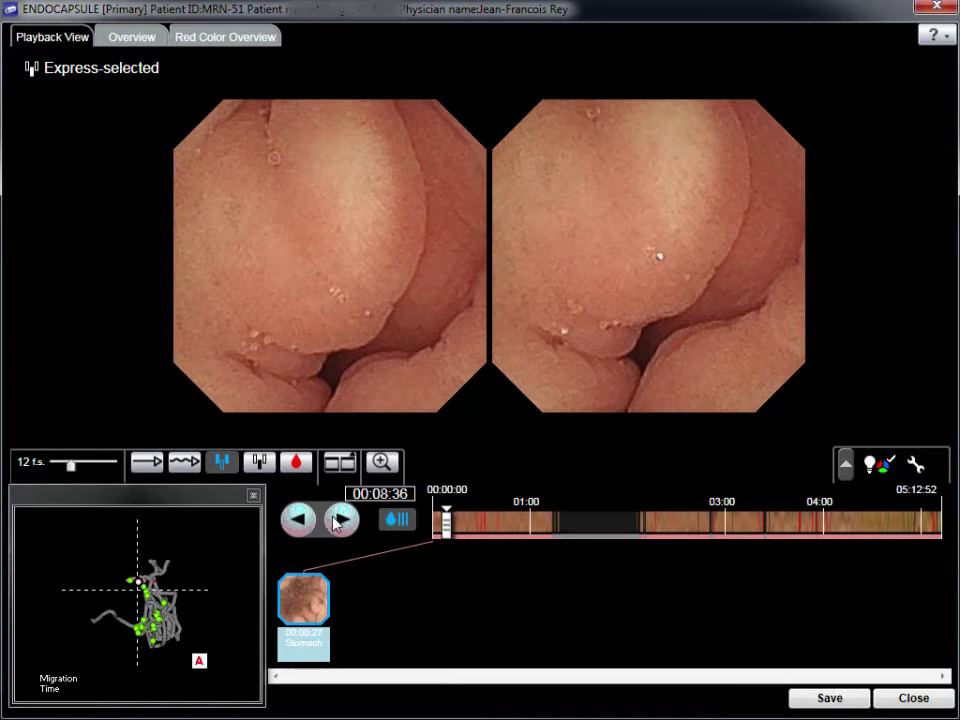
{"action": "left_click", "coordinate": [339, 521]}
{"action": "left_click", "coordinate": [339, 521]}
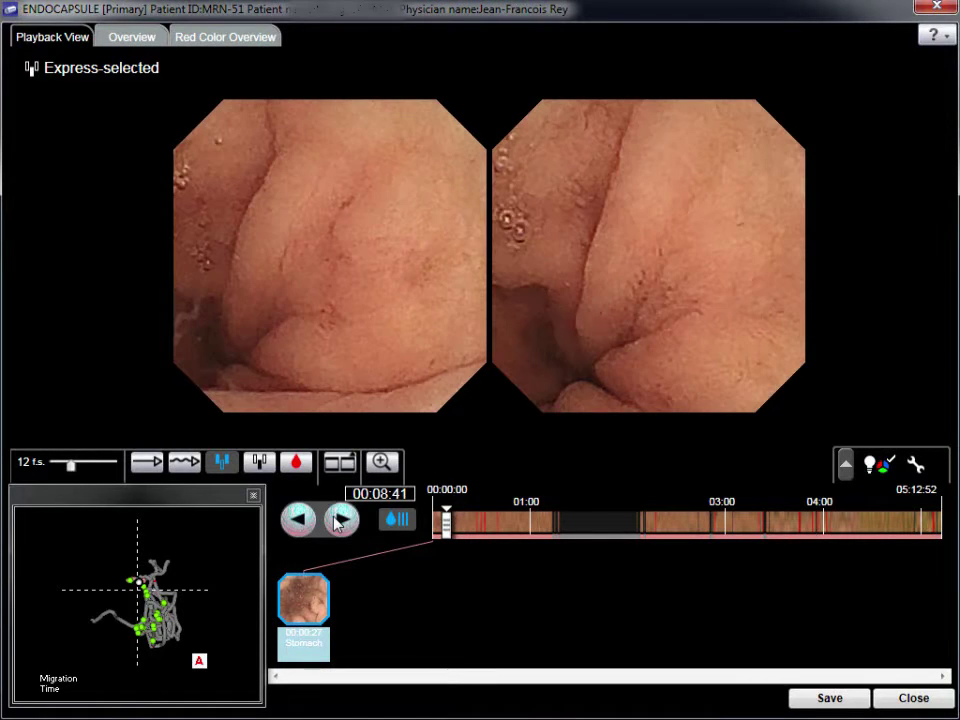
{"action": "left_click", "coordinate": [339, 521]}
{"action": "left_click", "coordinate": [339, 521]}
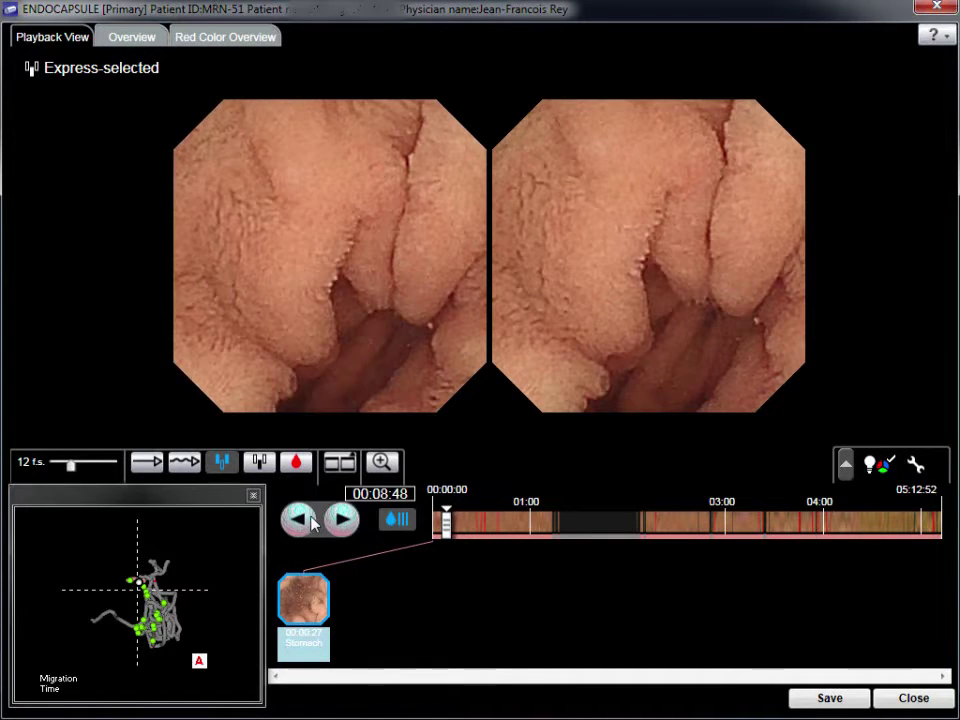
{"action": "left_click", "coordinate": [312, 522]}
{"action": "left_click", "coordinate": [312, 522]}
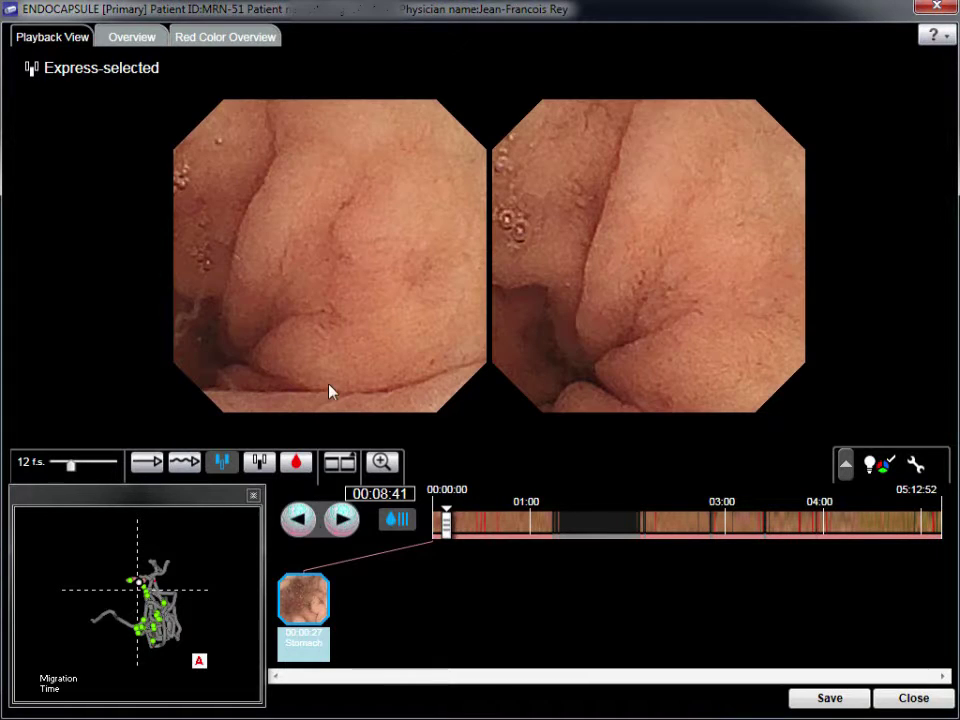
Step: Set that frame as the First Image of Duodenum landmark and show the thumbnail overview
{"action": "right_click", "coordinate": [572, 341]}
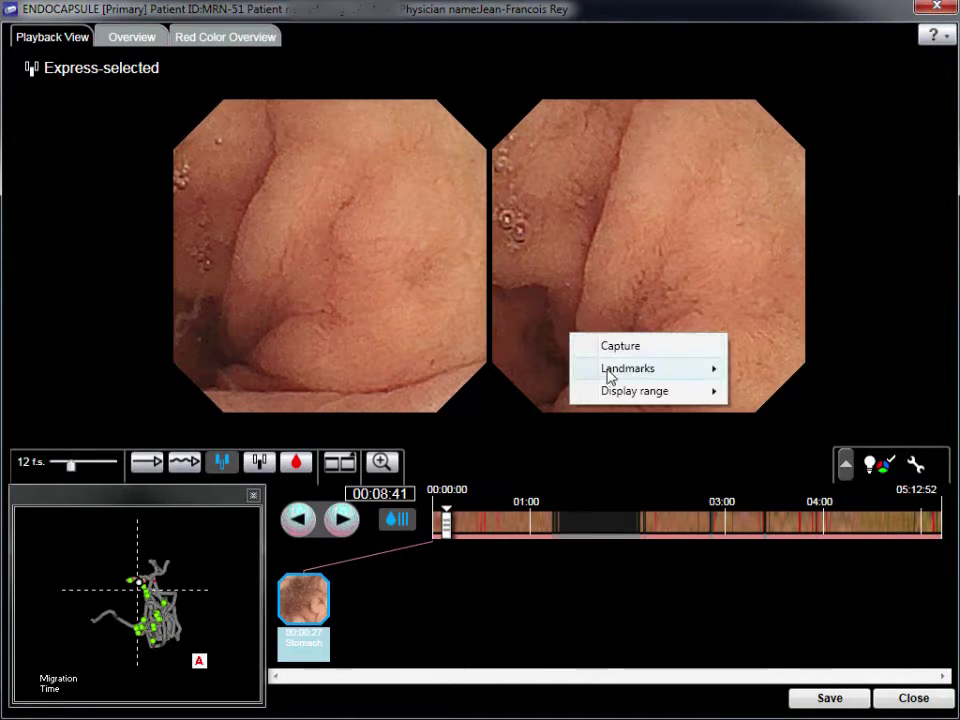
{"action": "mouse_move", "coordinate": [609, 375]}
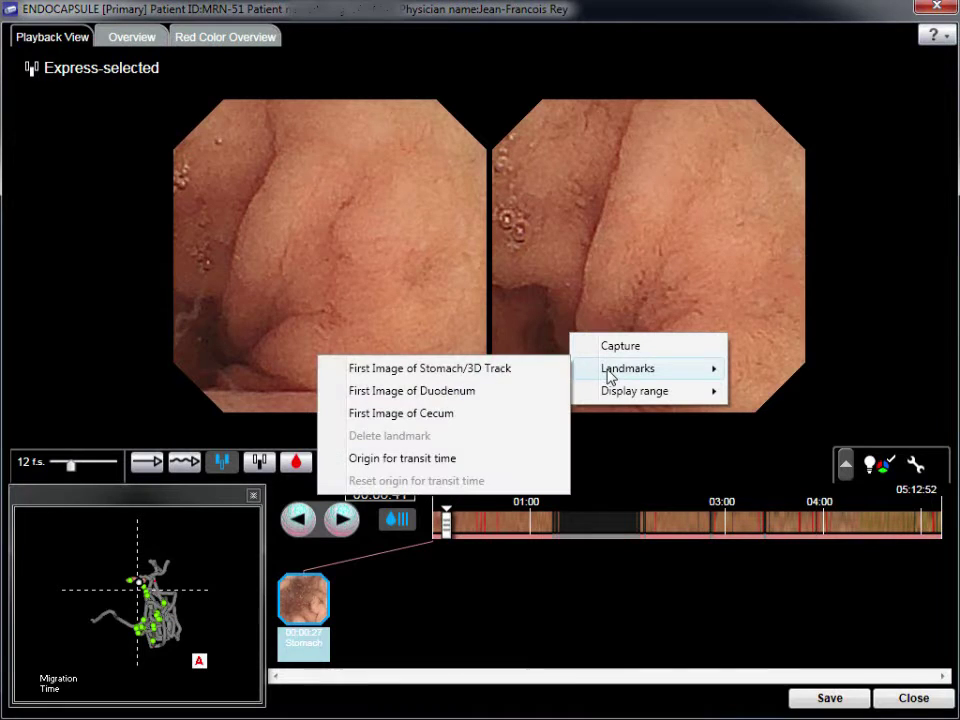
{"action": "left_click", "coordinate": [510, 396]}
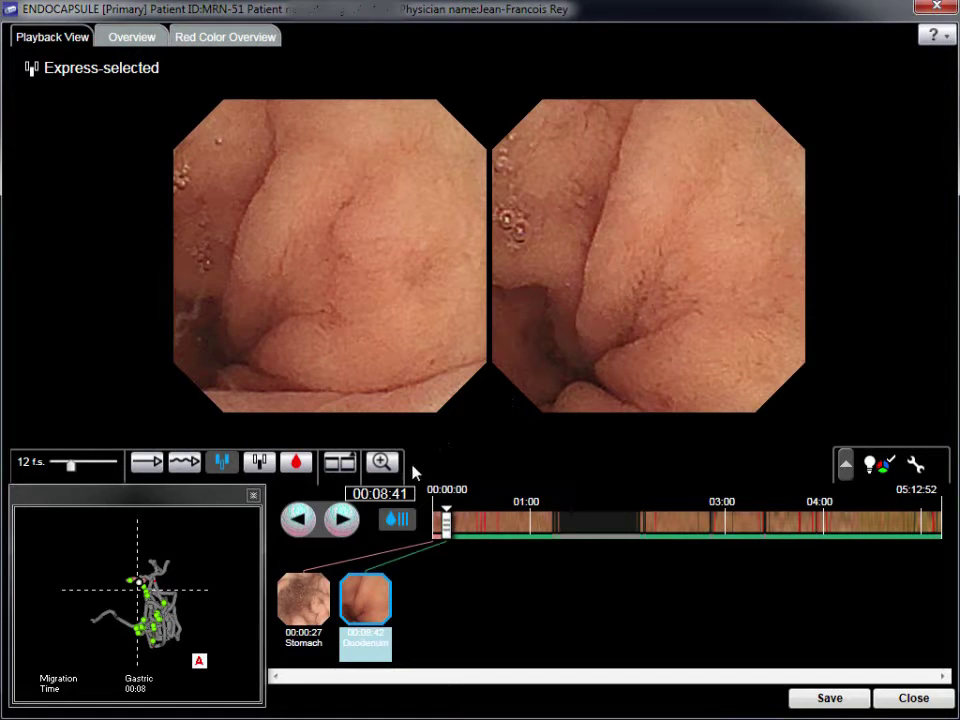
{"action": "left_click", "coordinate": [133, 38]}
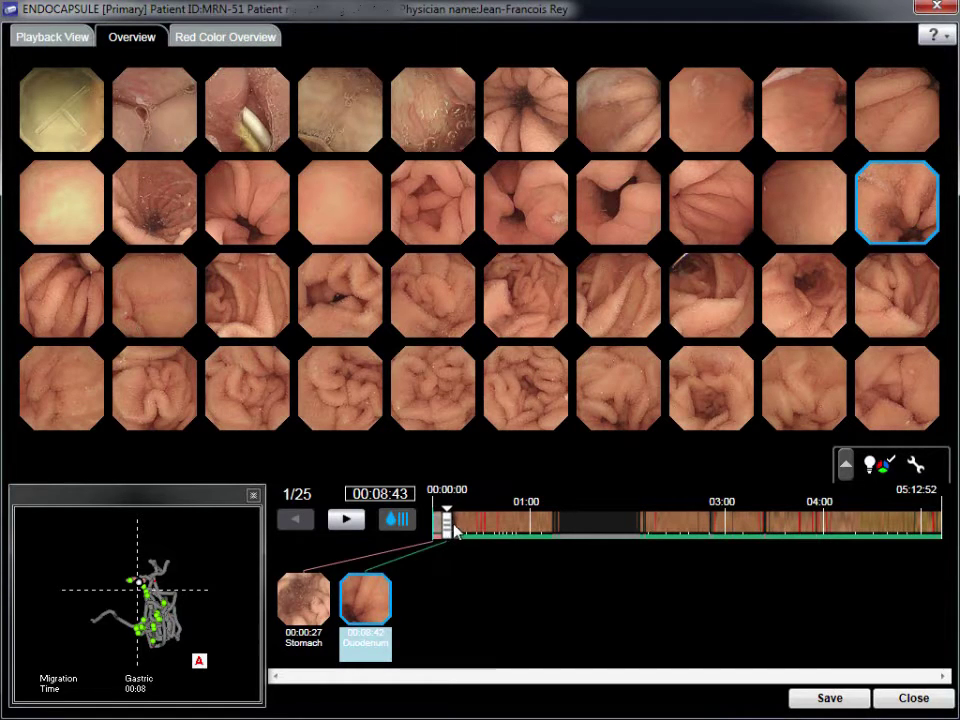
Step: Page the overview to 25/25 and open the frame at 04:55:35 in playback
{"action": "key", "text": "Right"}
{"action": "key", "text": "Right"}
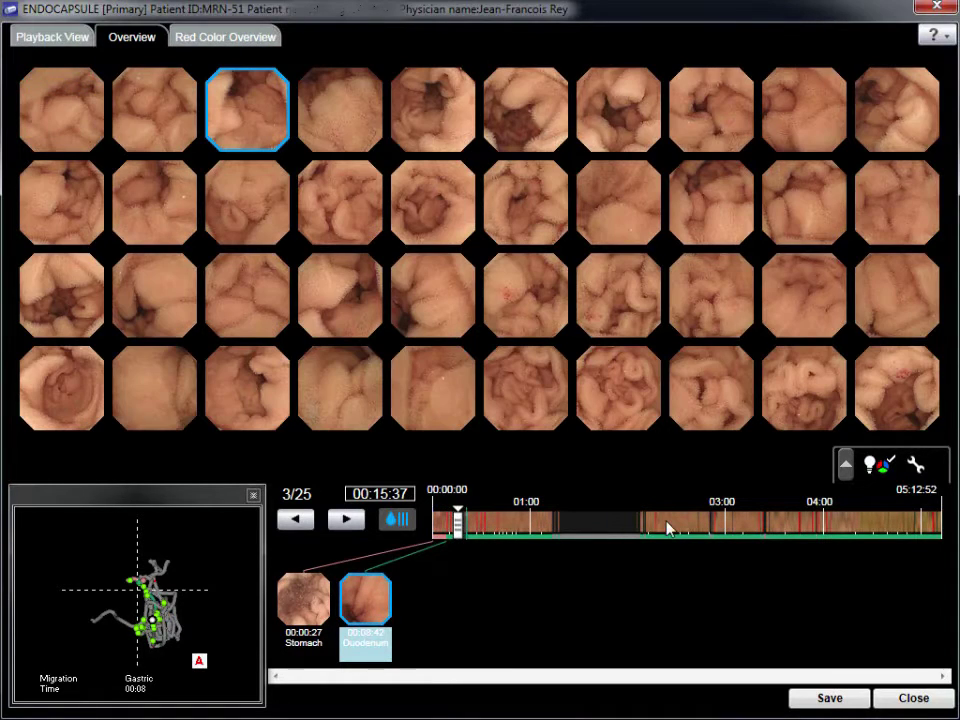
{"action": "left_click", "coordinate": [897, 530]}
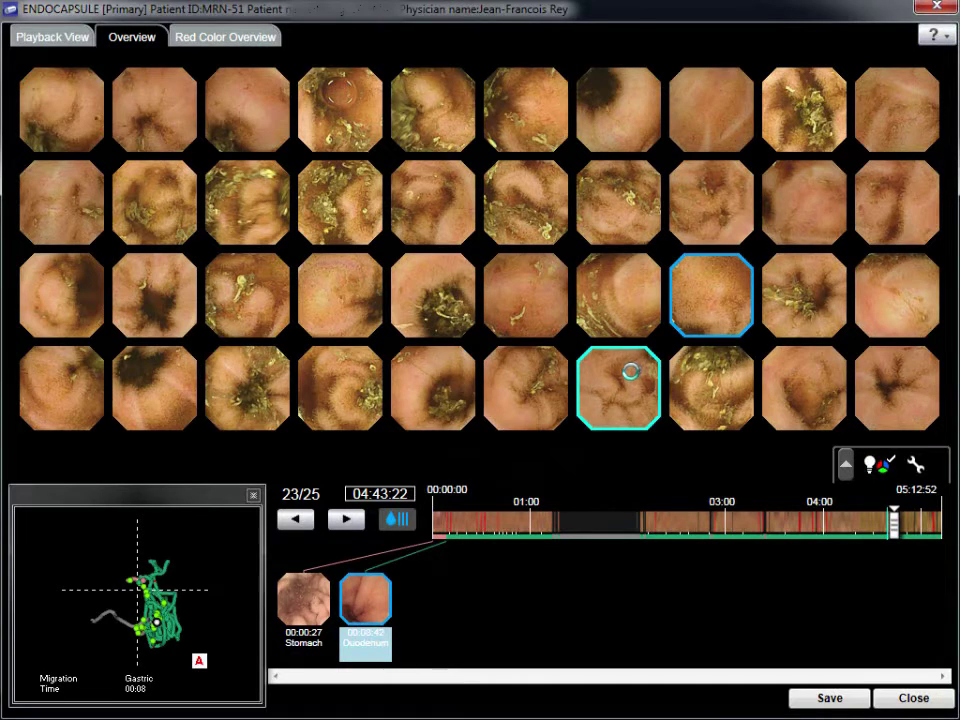
{"action": "mouse_move", "coordinate": [630, 370]}
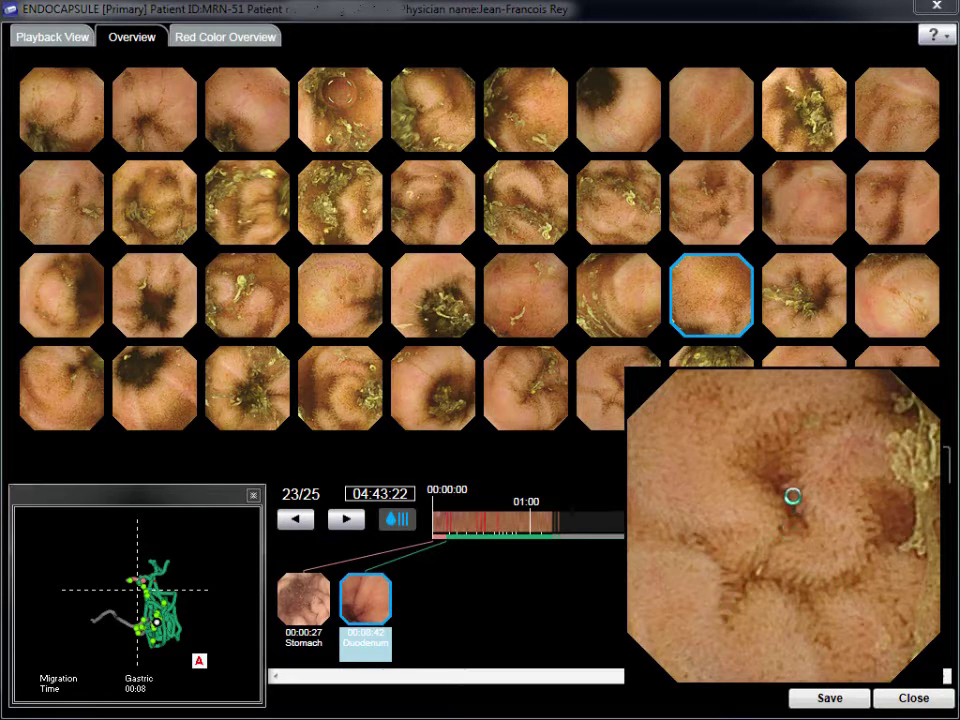
{"action": "scroll", "coordinate": [75, 285], "scroll_direction": "down", "scroll_amount": 2}
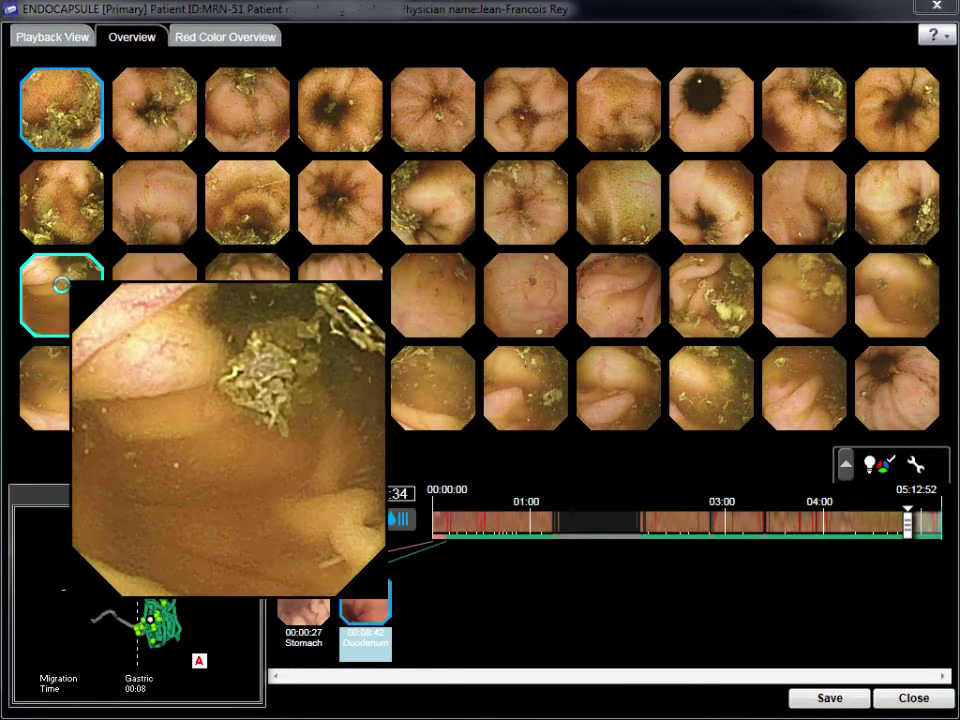
{"action": "left_click", "coordinate": [61, 285]}
{"action": "left_click", "coordinate": [61, 285]}
{"action": "mouse_move", "coordinate": [61, 285]}
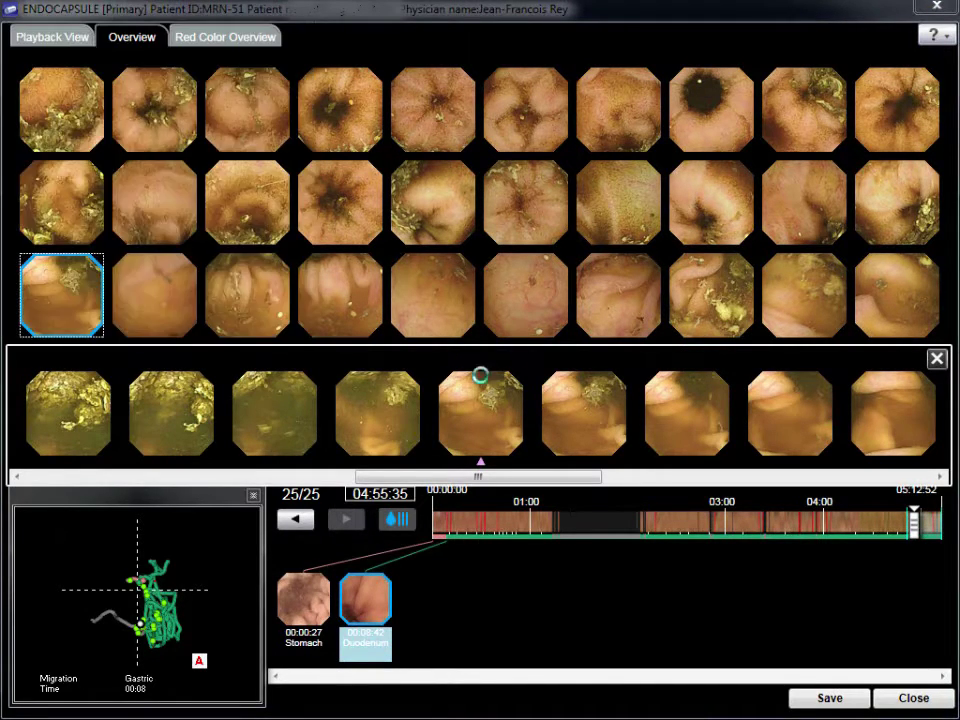
{"action": "left_click", "coordinate": [45, 37]}
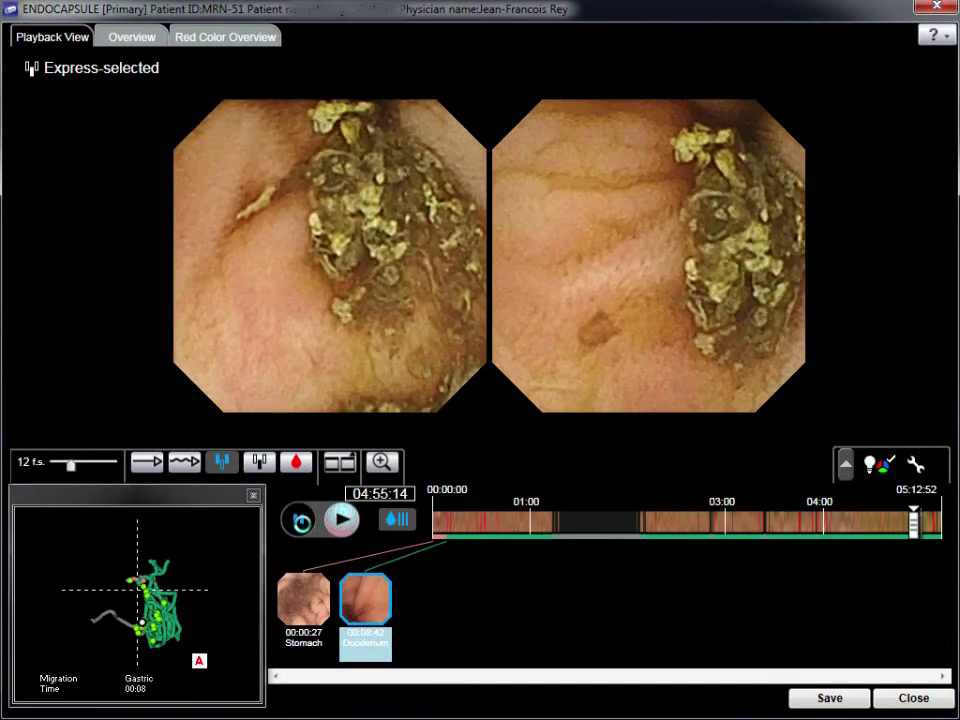
Step: Set the First Image of Cecum landmark at 04:58:30 and show the Red Color Overview
{"action": "left_click", "coordinate": [300, 518]}
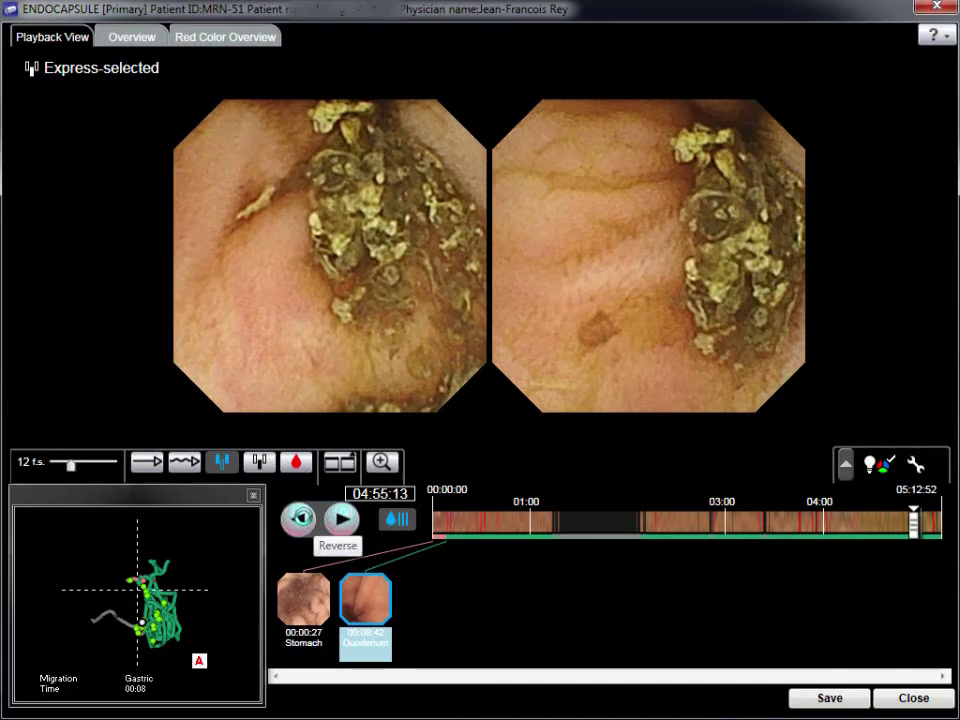
{"action": "left_click", "coordinate": [341, 517]}
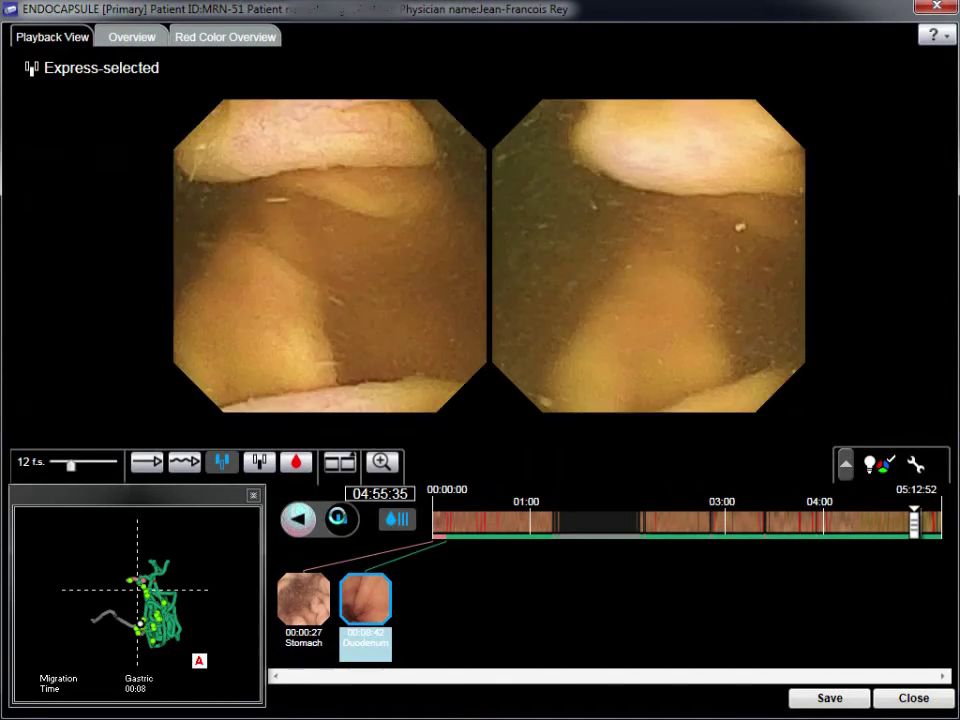
{"action": "right_click", "coordinate": [292, 299]}
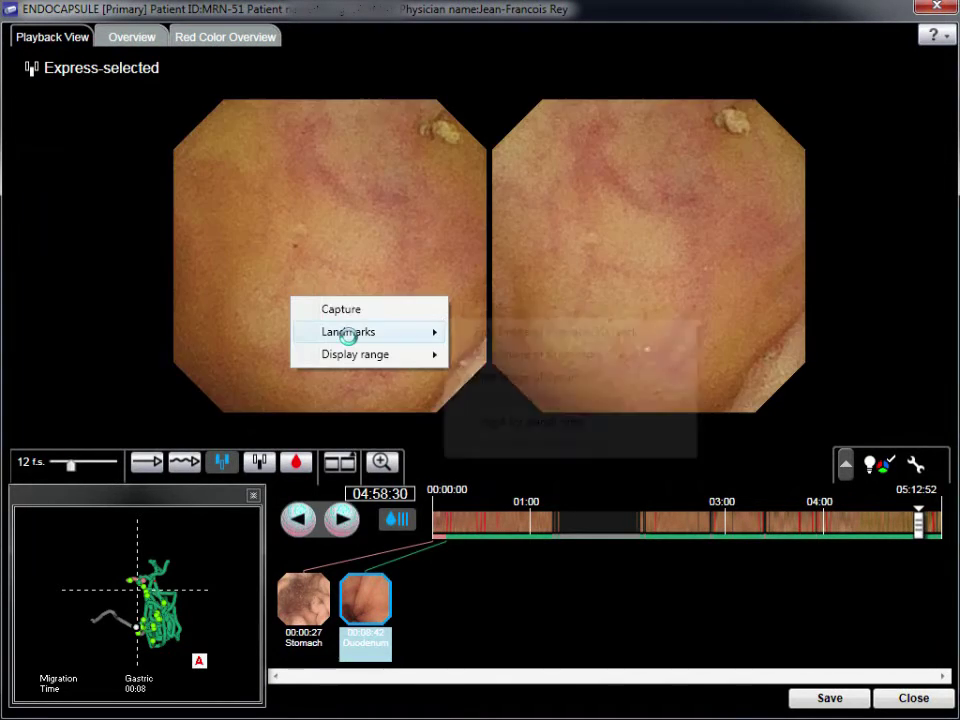
{"action": "mouse_move", "coordinate": [392, 331]}
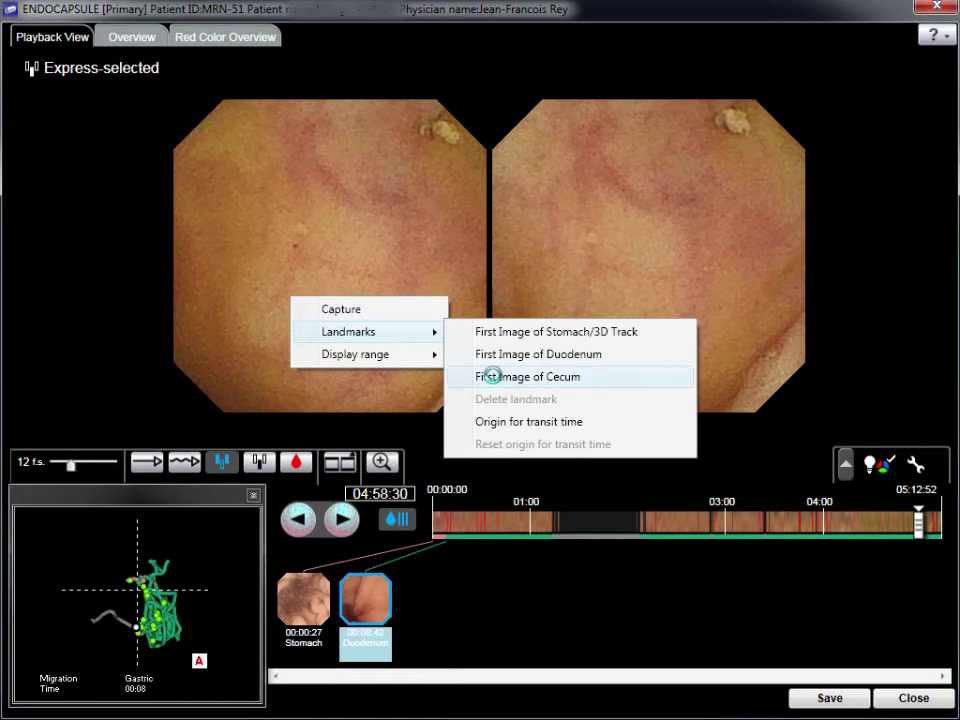
{"action": "left_click", "coordinate": [492, 376]}
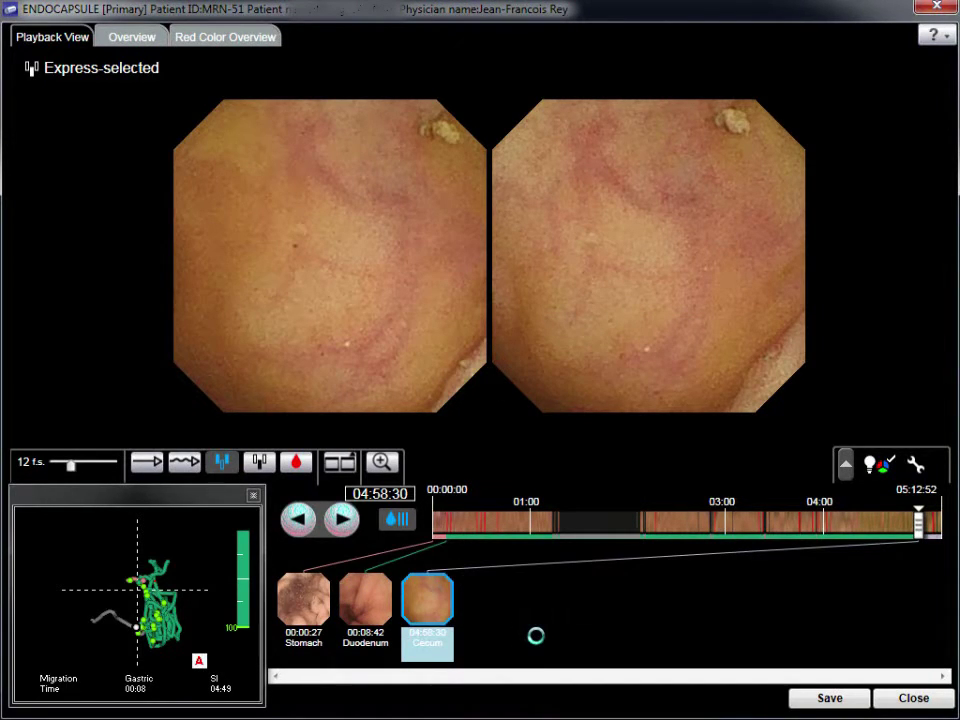
{"action": "left_click", "coordinate": [186, 35]}
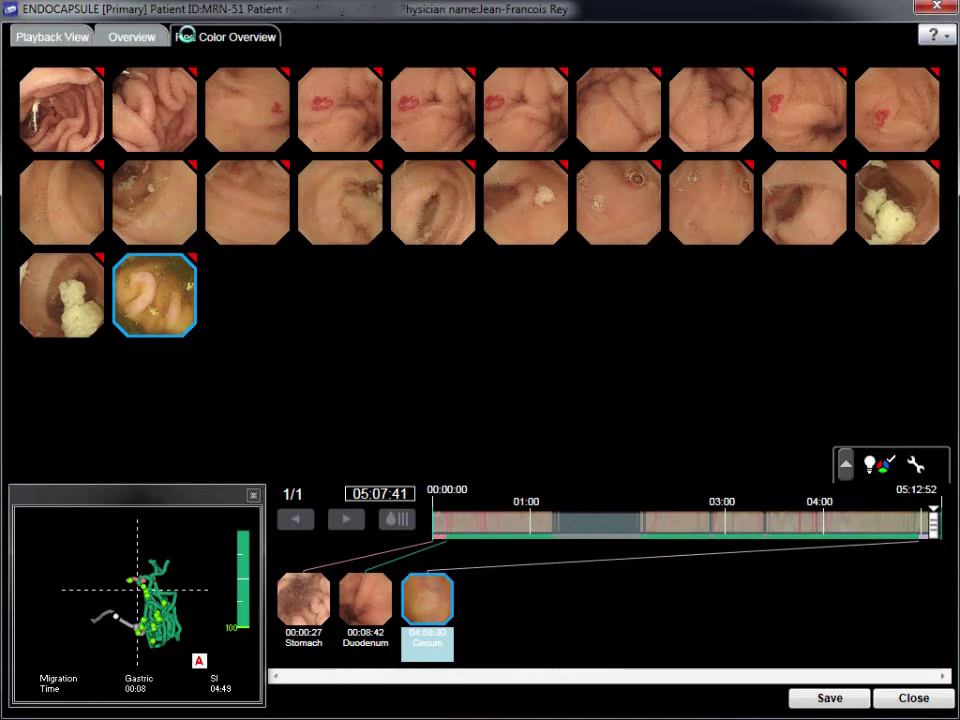
Step: Capture the first red-flagged frame at 00:09:18
{"action": "left_click", "coordinate": [77, 128]}
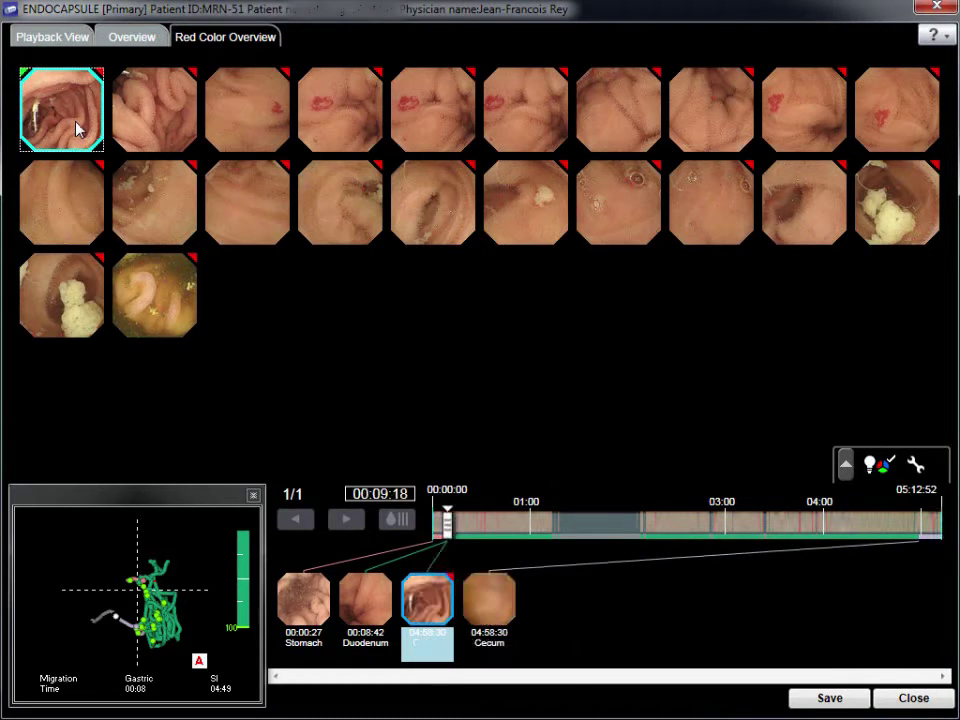
{"action": "mouse_move", "coordinate": [77, 128]}
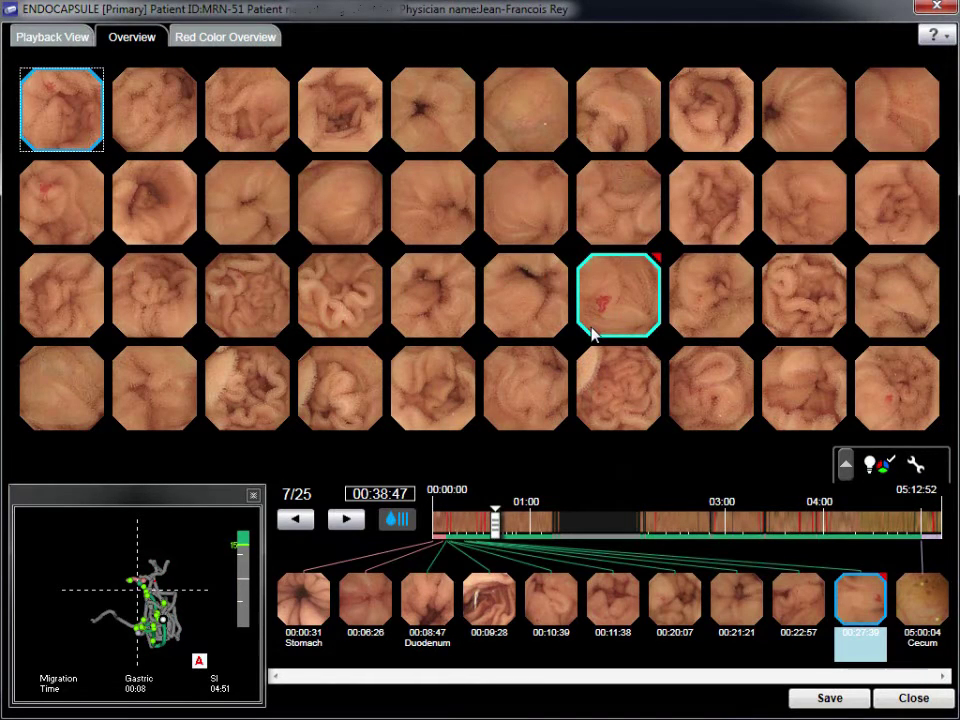
Step: Capture the red-spot frame at 00:40:16 from its strip of neighbouring frames, then close the strip
{"action": "left_click", "coordinate": [584, 331]}
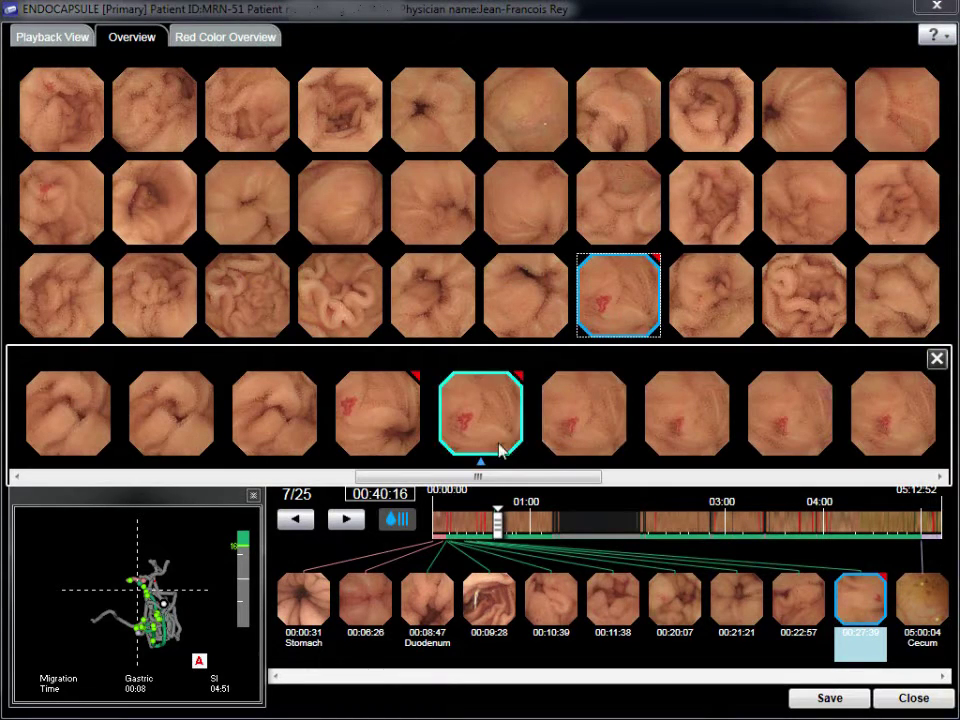
{"action": "left_click_drag", "start_coordinate": [503, 487], "coordinate": [660, 482]}
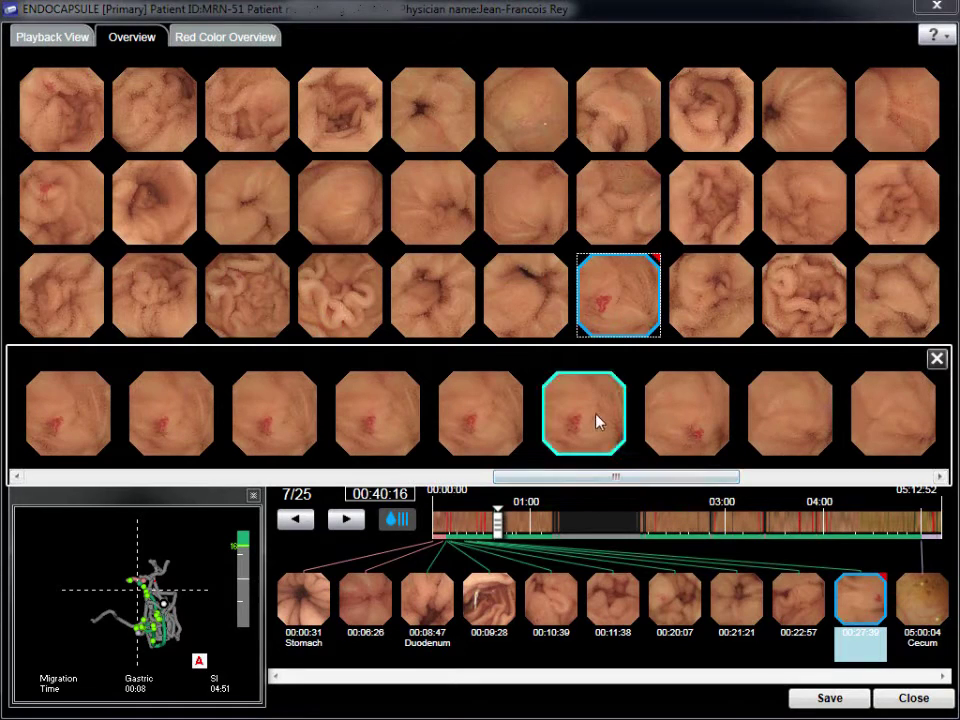
{"action": "left_click_drag", "start_coordinate": [627, 484], "coordinate": [474, 481]}
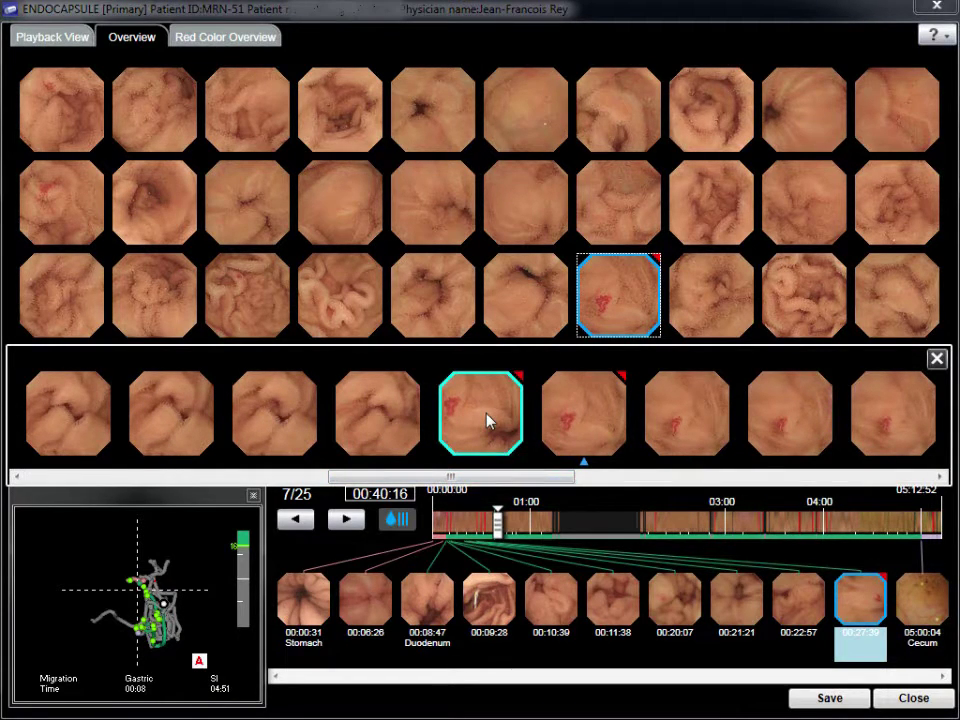
{"action": "mouse_move", "coordinate": [489, 418]}
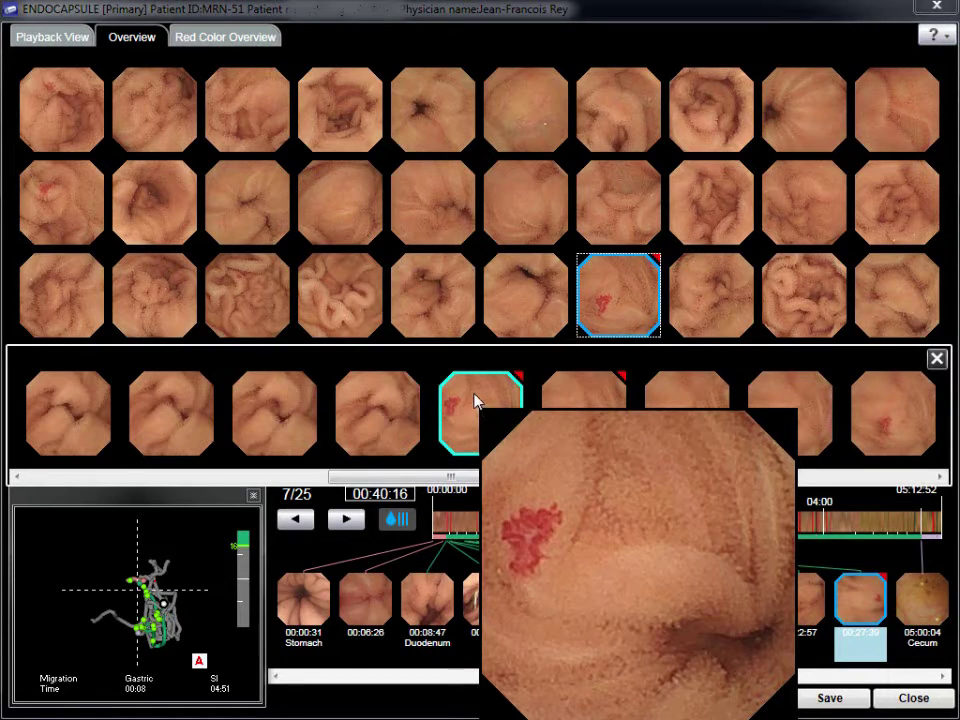
{"action": "left_click", "coordinate": [568, 401]}
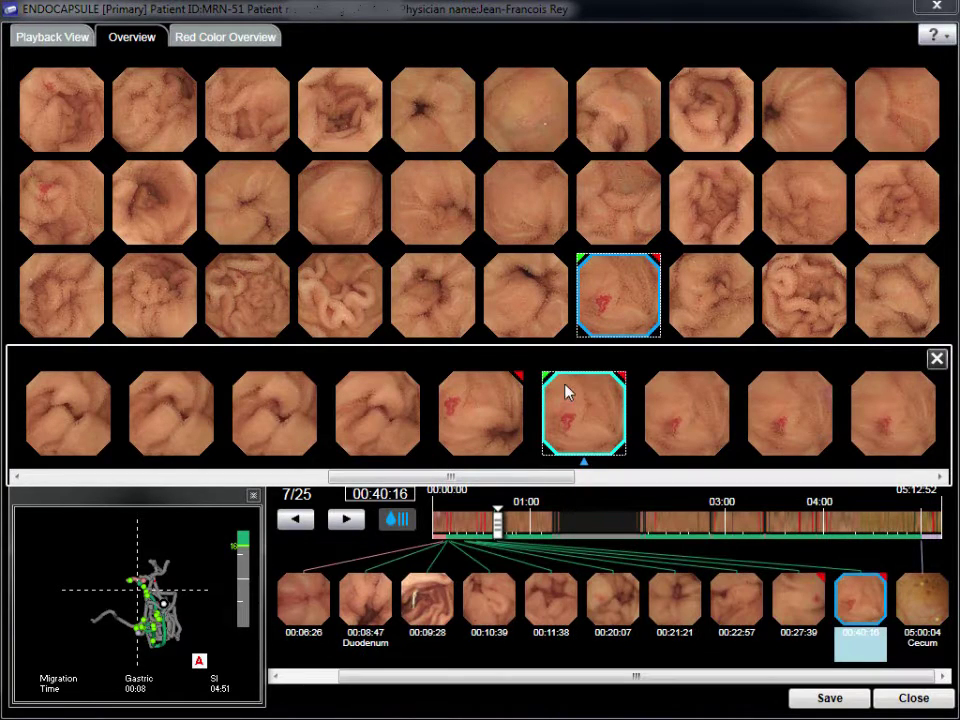
{"action": "left_click", "coordinate": [937, 359]}
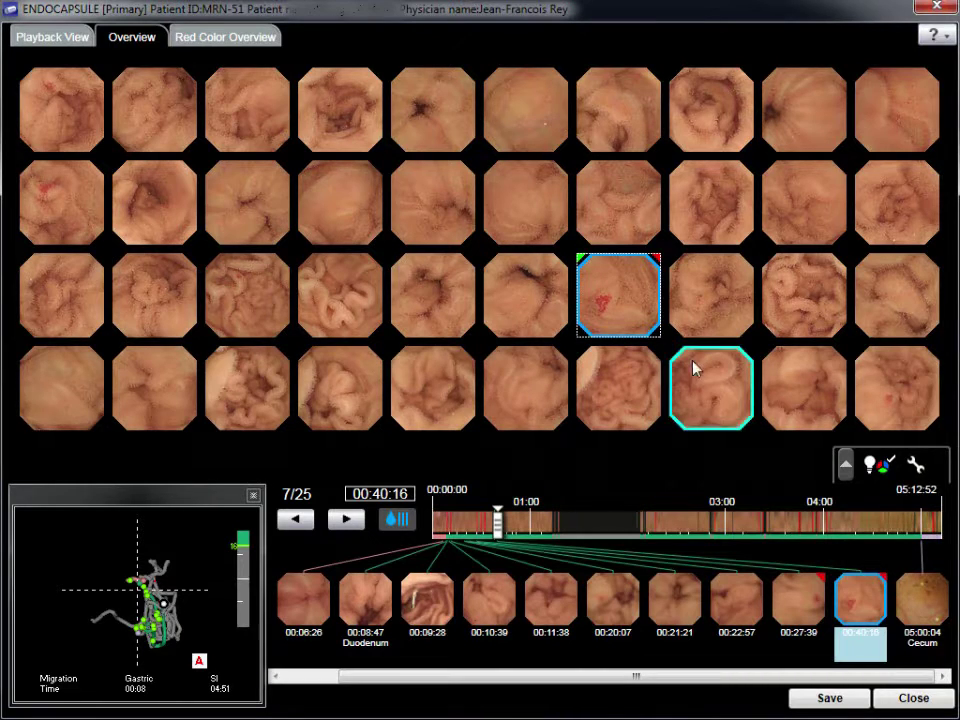
Step: Capture the third red-flagged frame at 00:27:39 and jump to it in the capture strip
{"action": "left_click", "coordinate": [225, 37]}
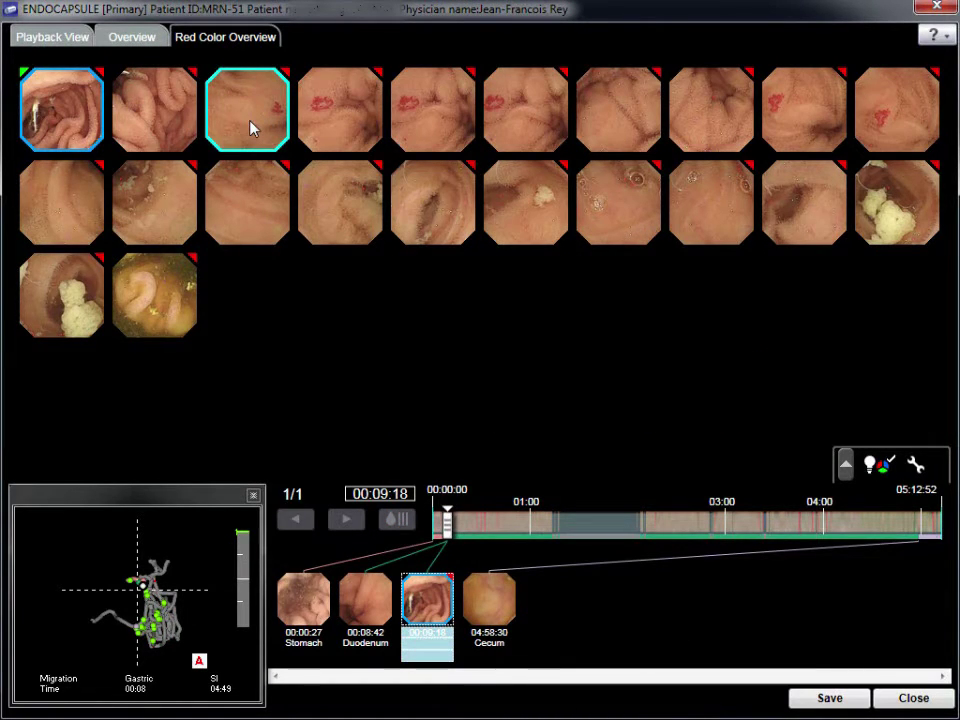
{"action": "mouse_move", "coordinate": [250, 128]}
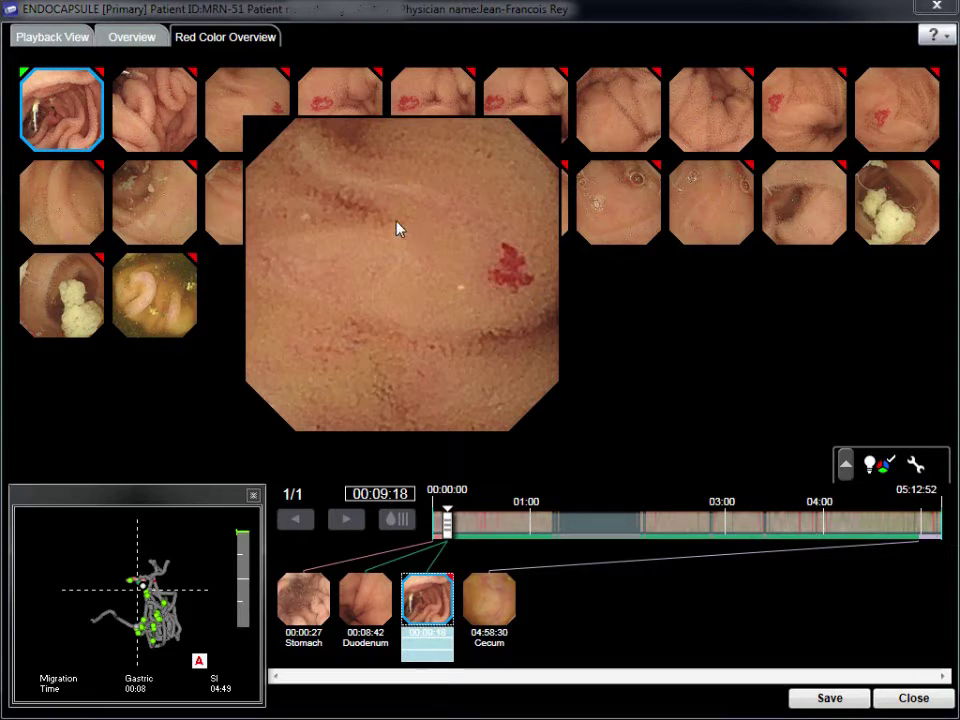
{"action": "right_click", "coordinate": [245, 108]}
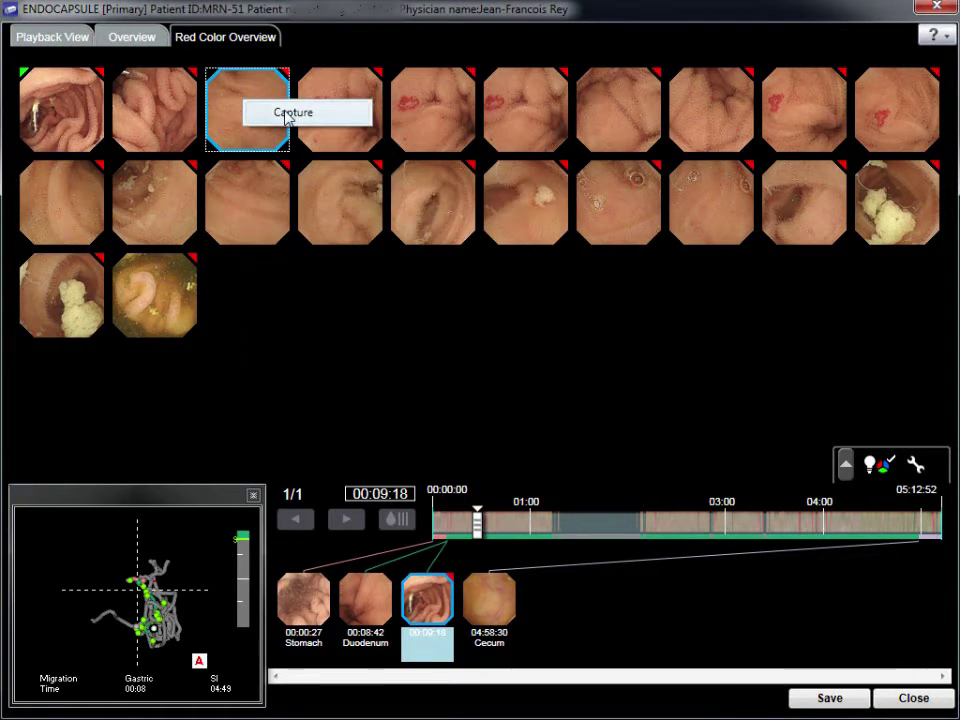
{"action": "left_click", "coordinate": [289, 114]}
{"action": "mouse_move", "coordinate": [286, 117]}
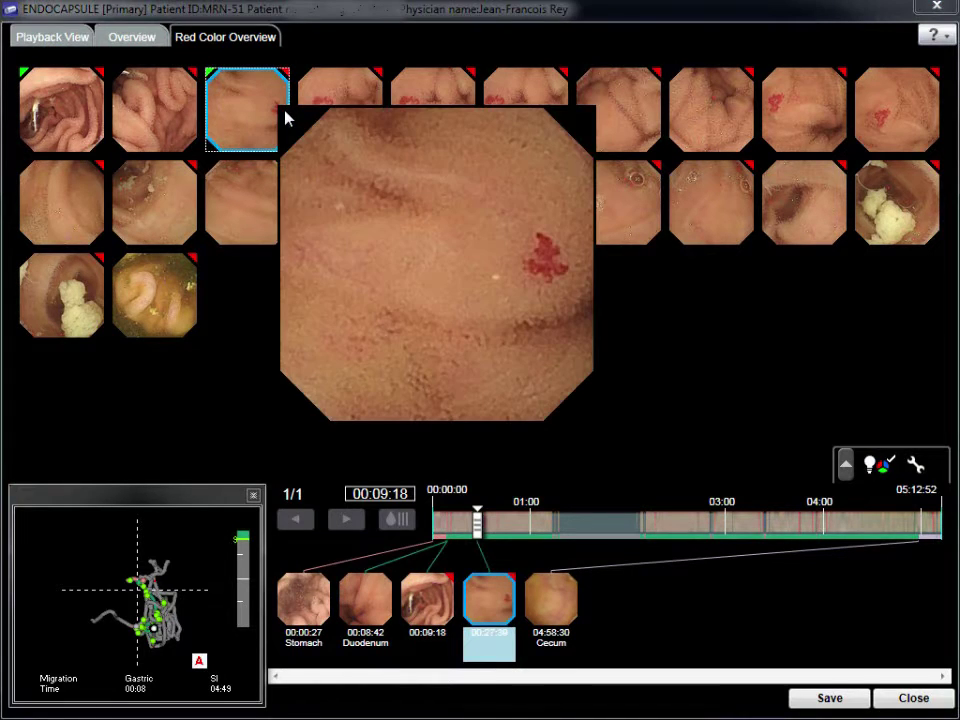
{"action": "left_click", "coordinate": [490, 601]}
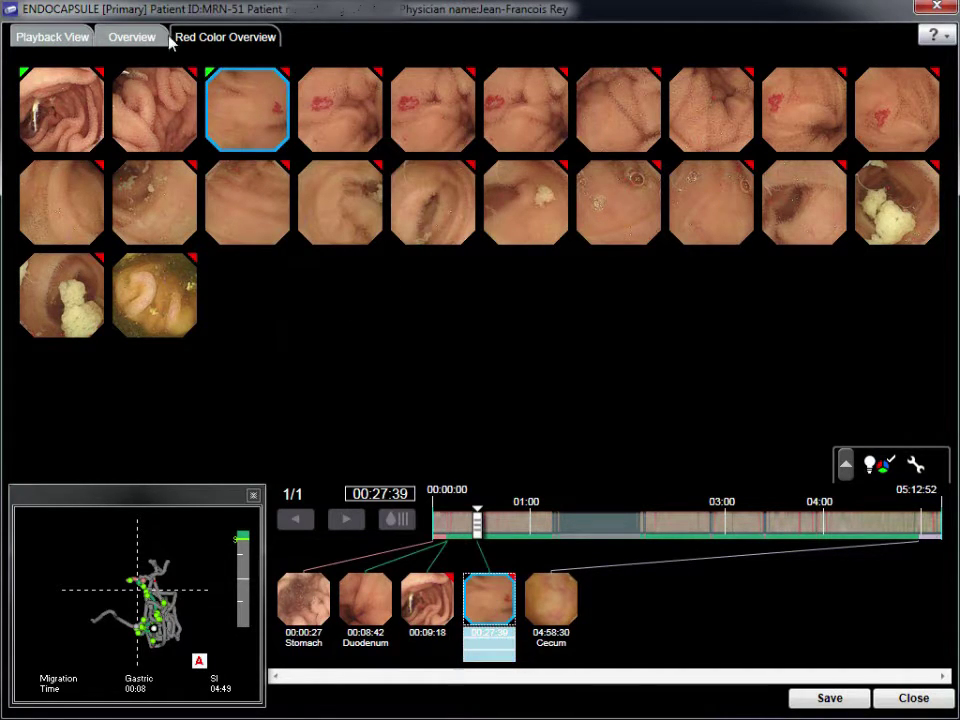
Step: In Playback View, scan back and forth around 00:27–00:31 past the 00:30:03 lesion and pause at 00:31:00
{"action": "left_click", "coordinate": [80, 38]}
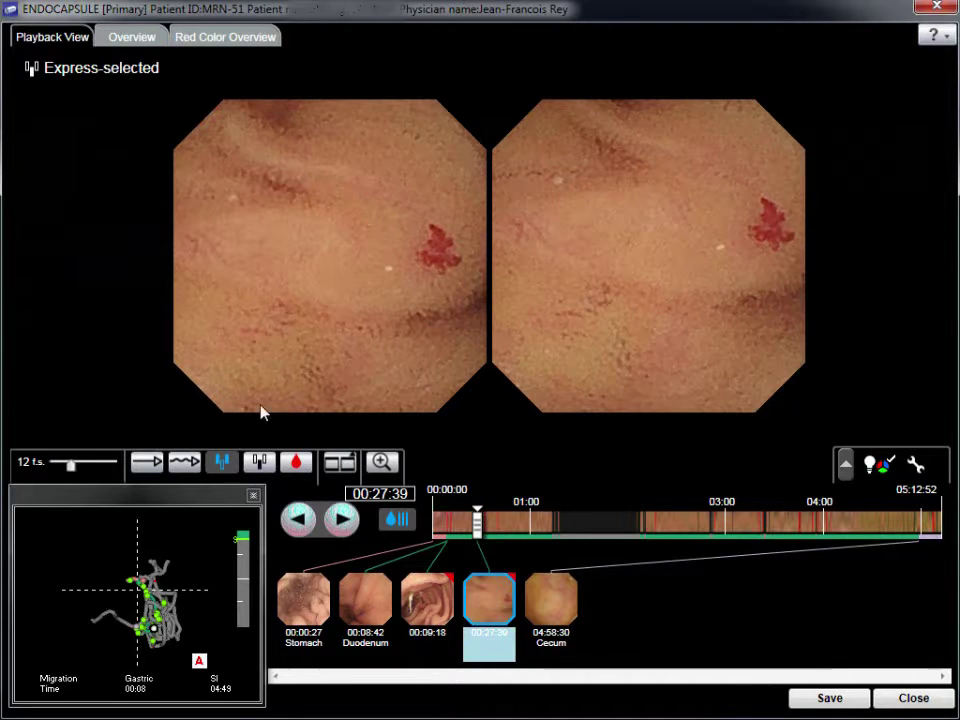
{"action": "left_click", "coordinate": [298, 524]}
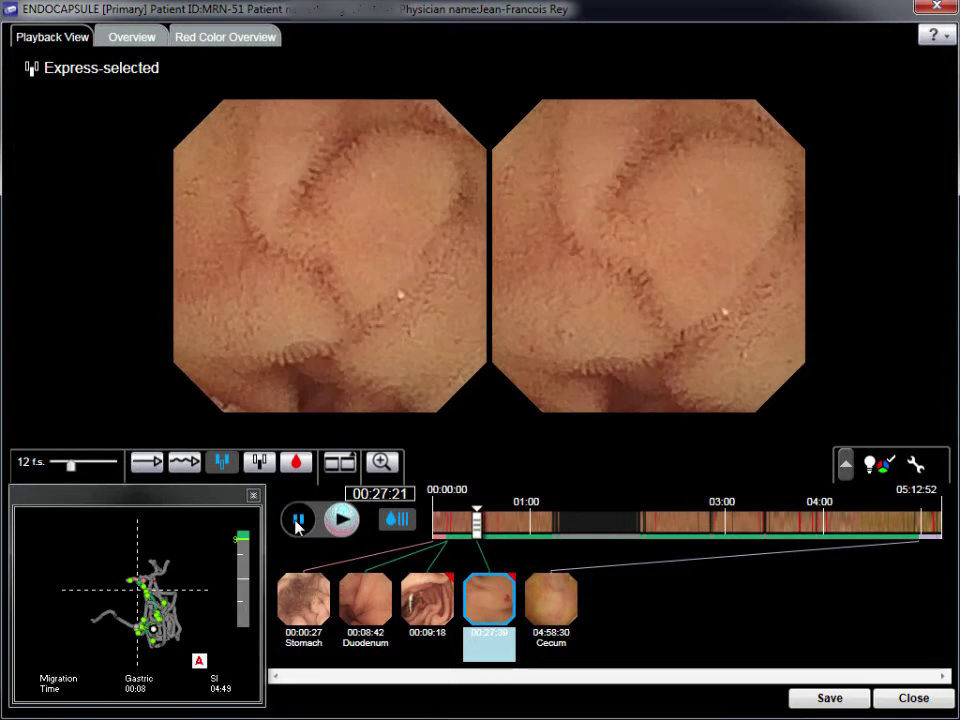
{"action": "left_click", "coordinate": [298, 524]}
{"action": "left_click", "coordinate": [342, 519]}
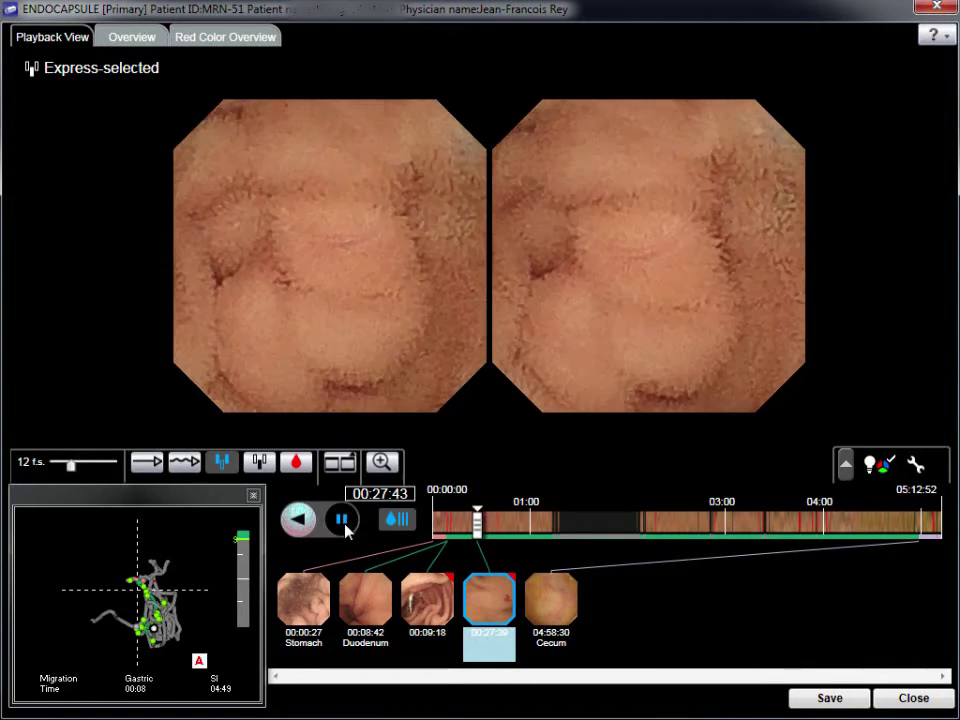
{"action": "left_click", "coordinate": [345, 528]}
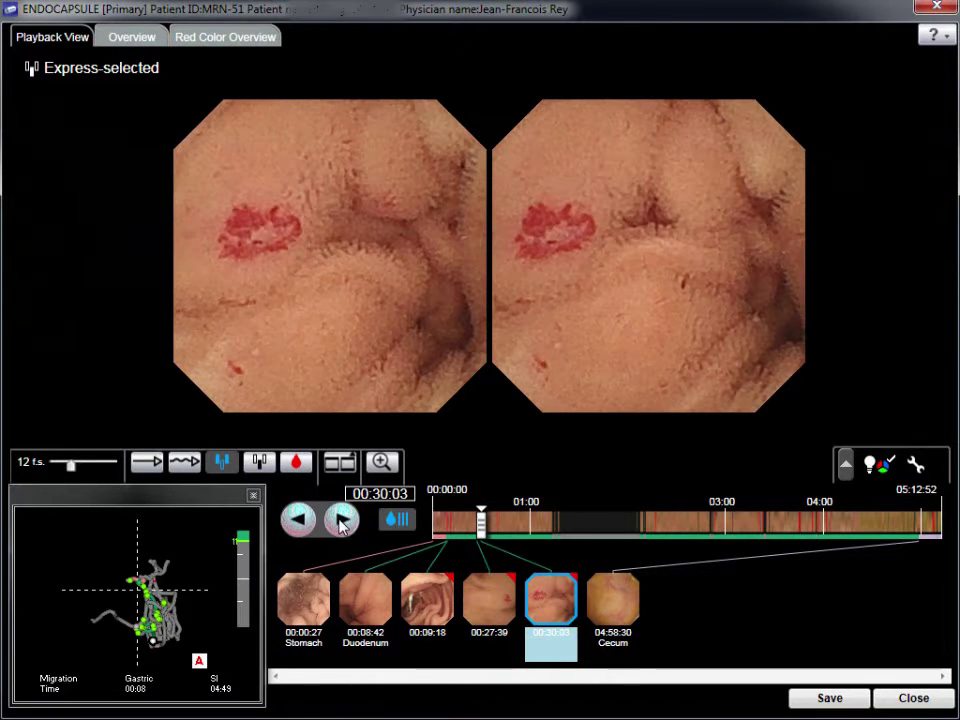
{"action": "left_click", "coordinate": [341, 523]}
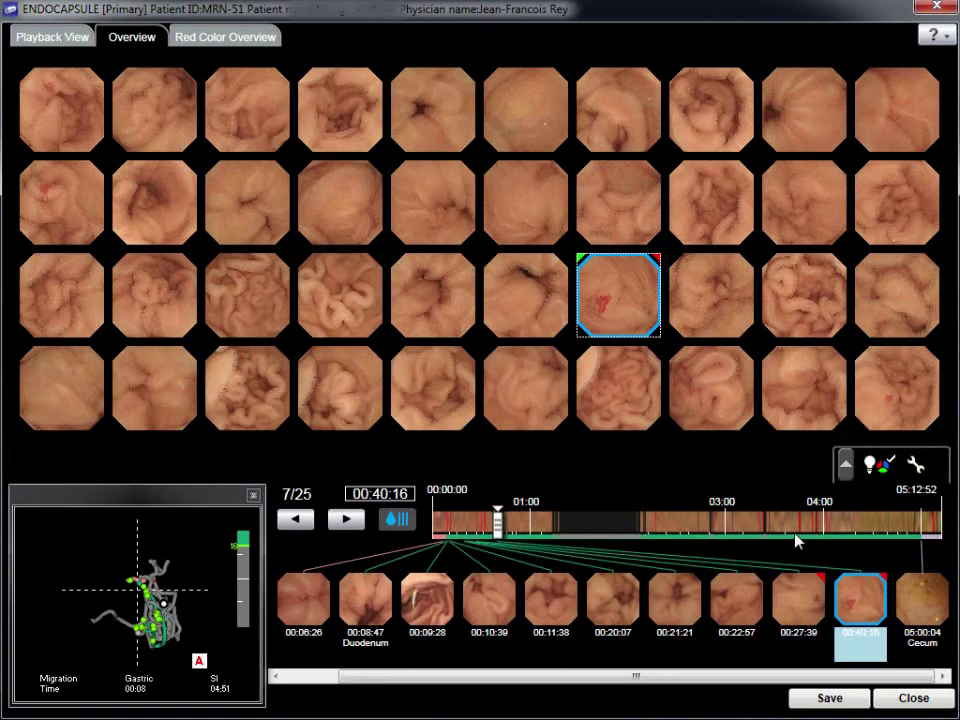
{"action": "left_click", "coordinate": [52, 38]}
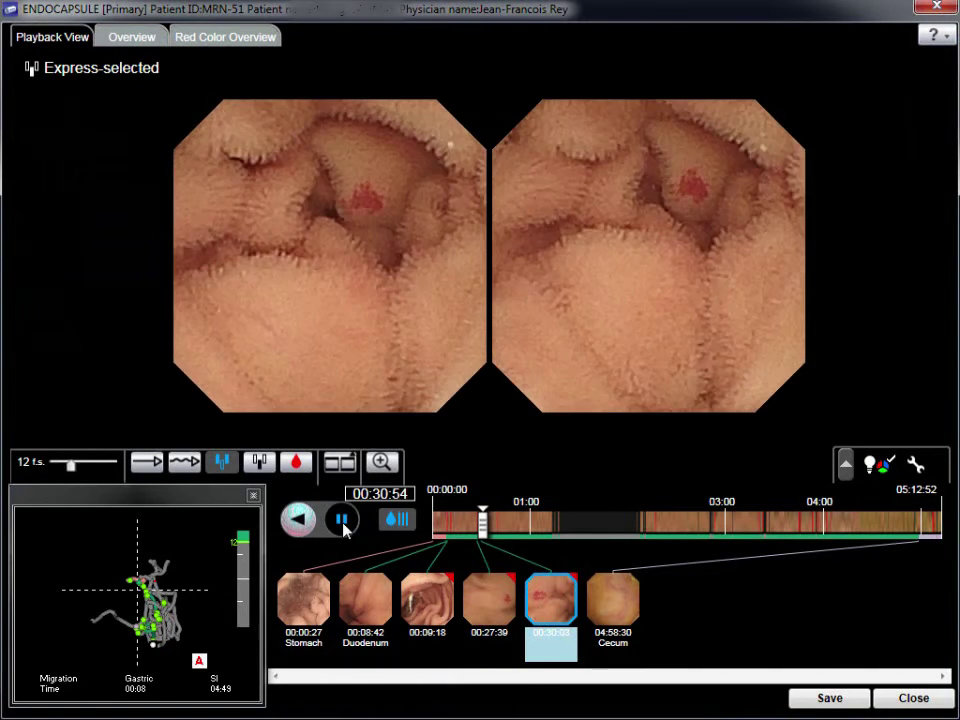
{"action": "left_click", "coordinate": [343, 526]}
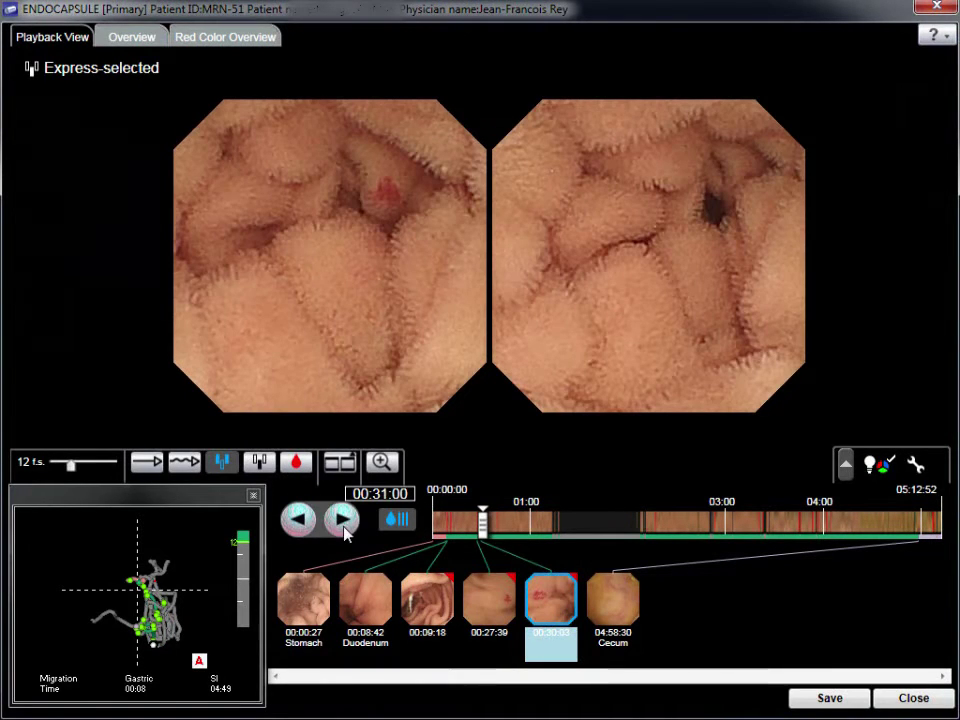
Step: Capture the frame at 00:31:00, then play in reverse back to 00:29:59
{"action": "right_click", "coordinate": [381, 200]}
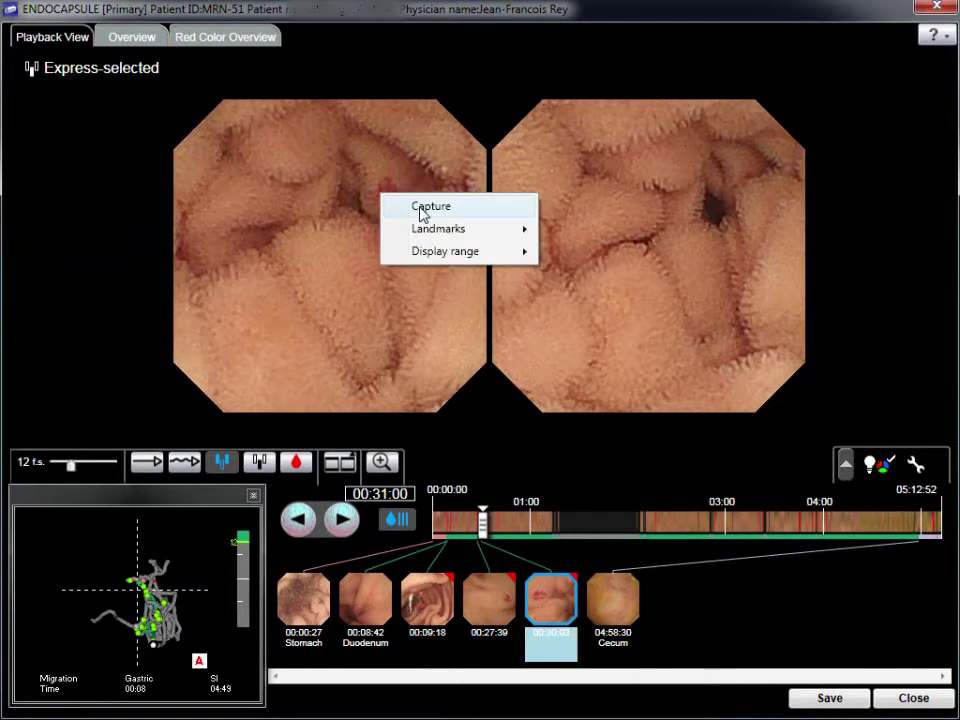
{"action": "left_click", "coordinate": [431, 207]}
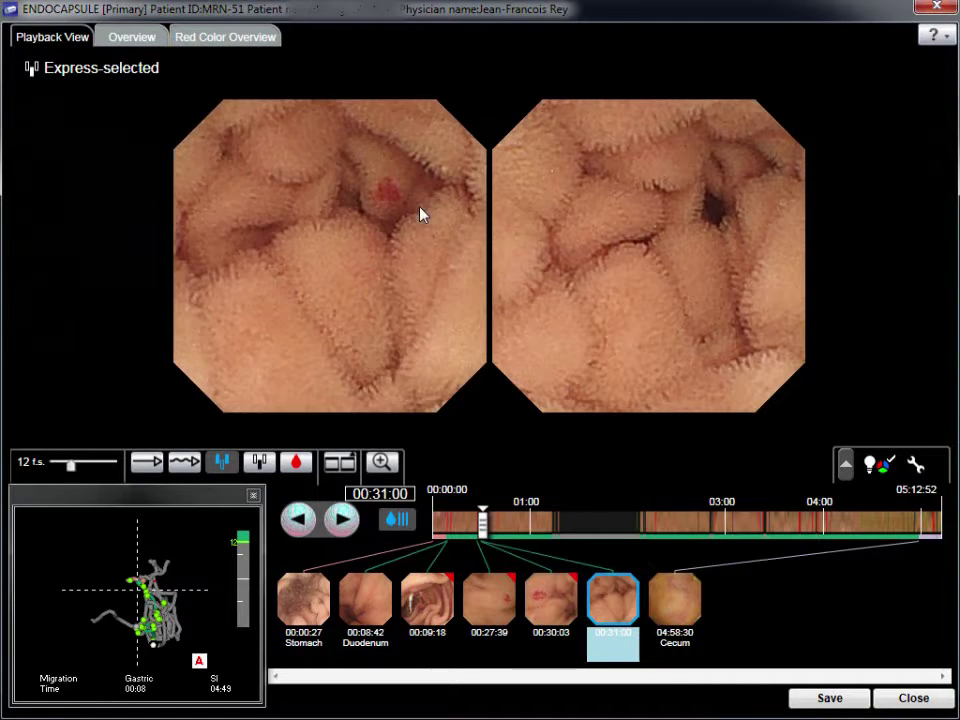
{"action": "left_click", "coordinate": [296, 524]}
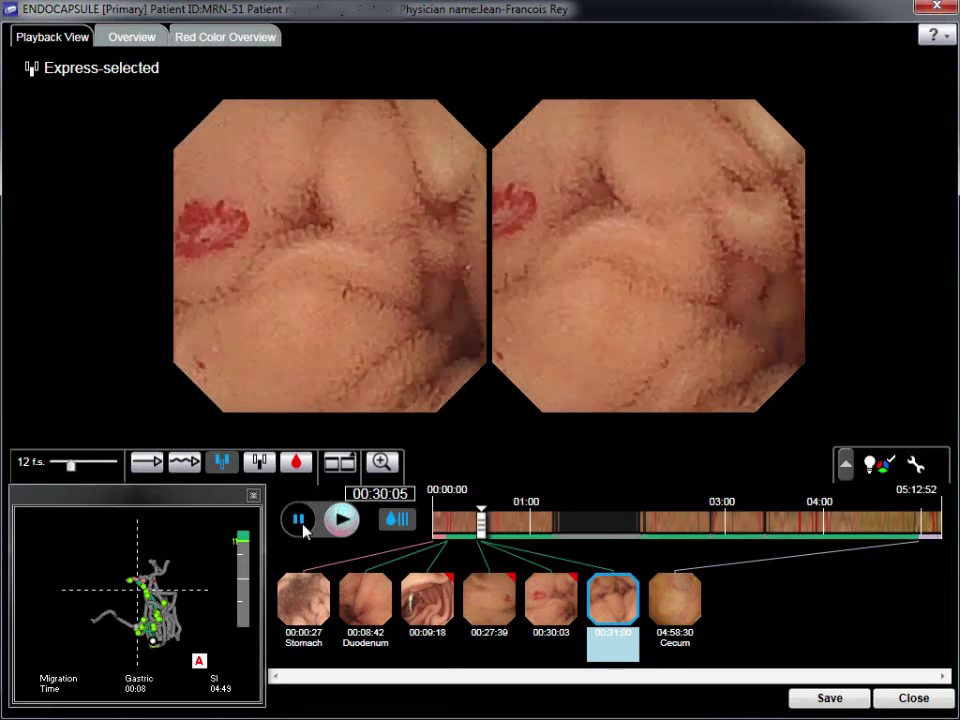
{"action": "left_click", "coordinate": [302, 528]}
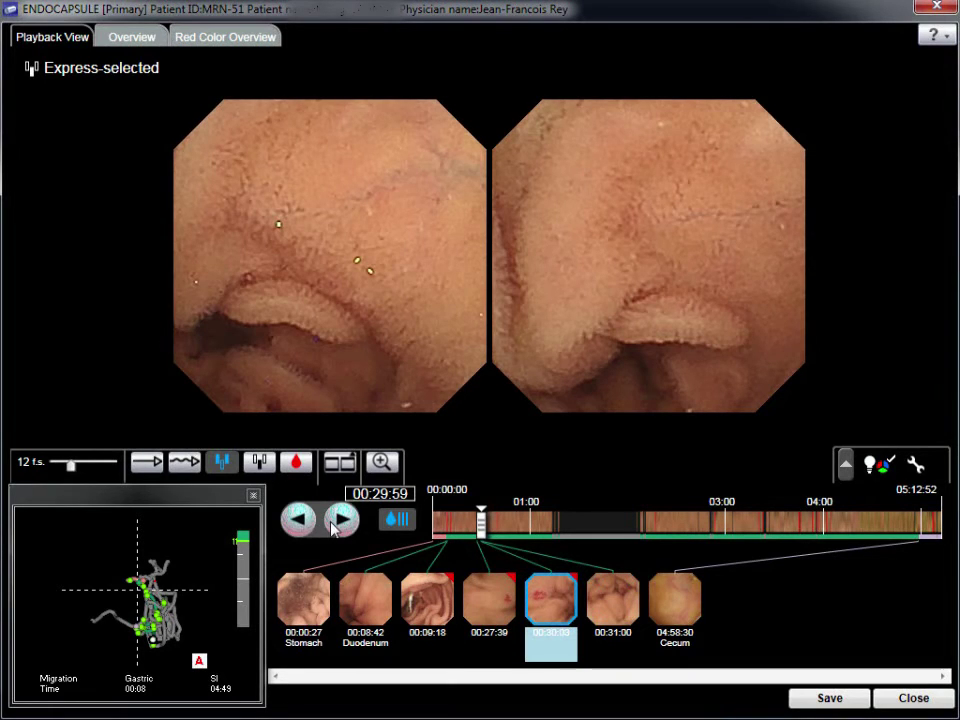
Step: Play forward to 00:30:05, return to the 00:30:03 lesion thumbnail, and show the Red Color Overview
{"action": "left_click", "coordinate": [339, 520]}
{"action": "left_click", "coordinate": [339, 520]}
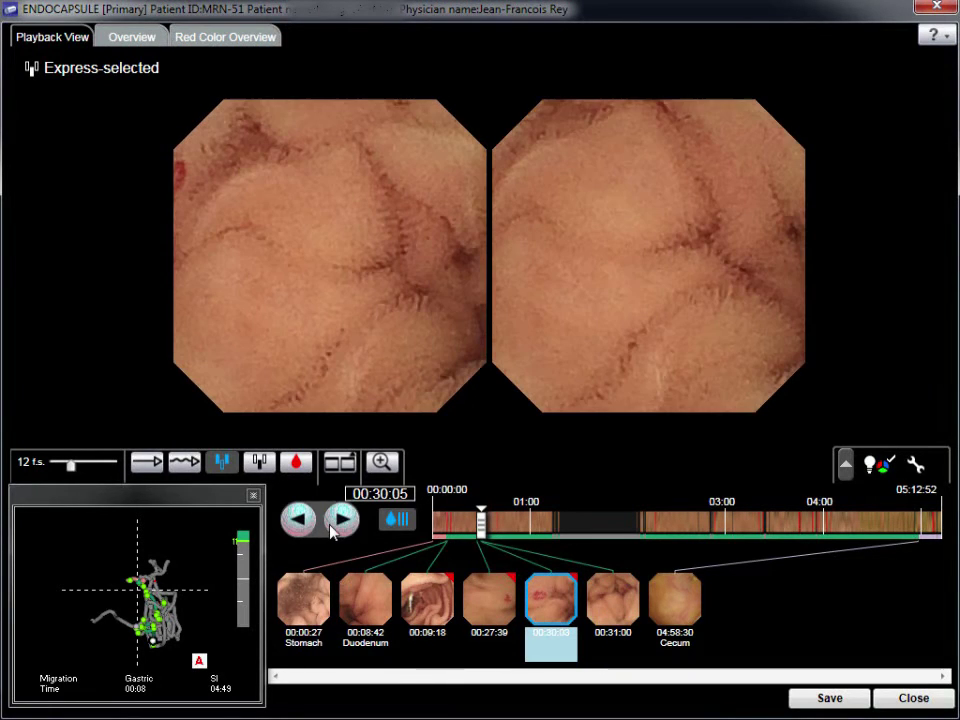
{"action": "left_click", "coordinate": [548, 615]}
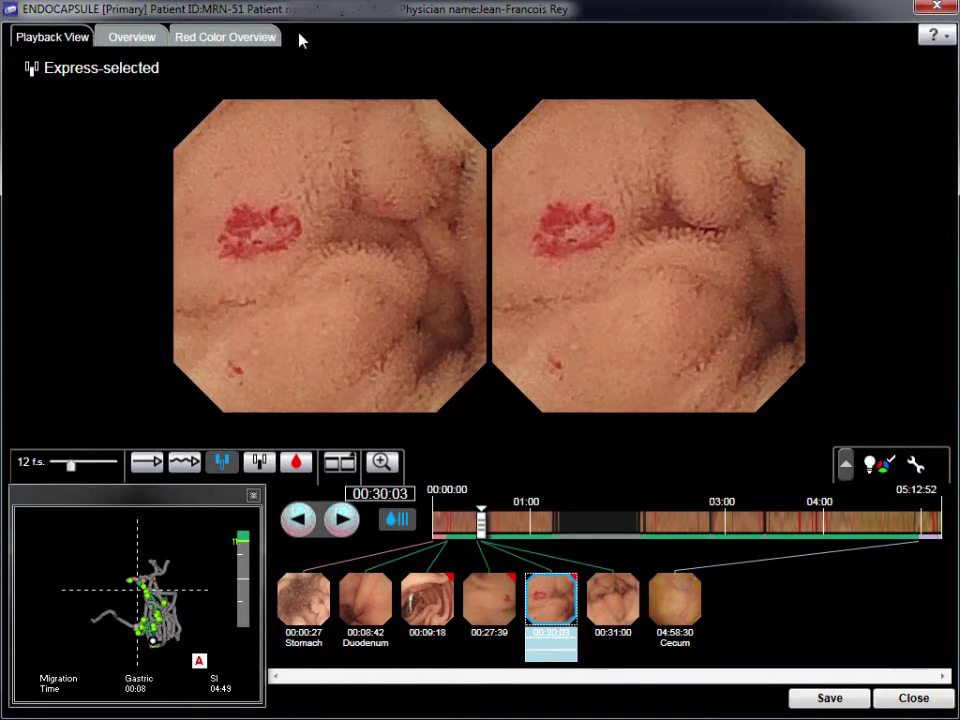
{"action": "left_click", "coordinate": [238, 40]}
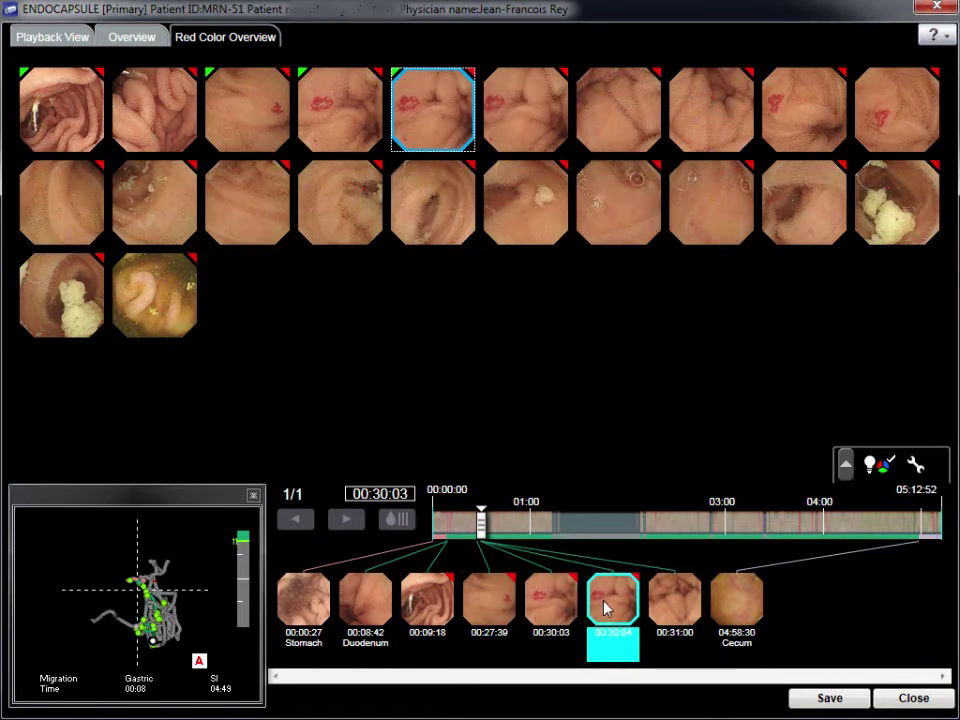
Step: Remove the 00:30:04 captured thumbnail, confirming with Yes, and return to Playback View
{"action": "right_click", "coordinate": [606, 607]}
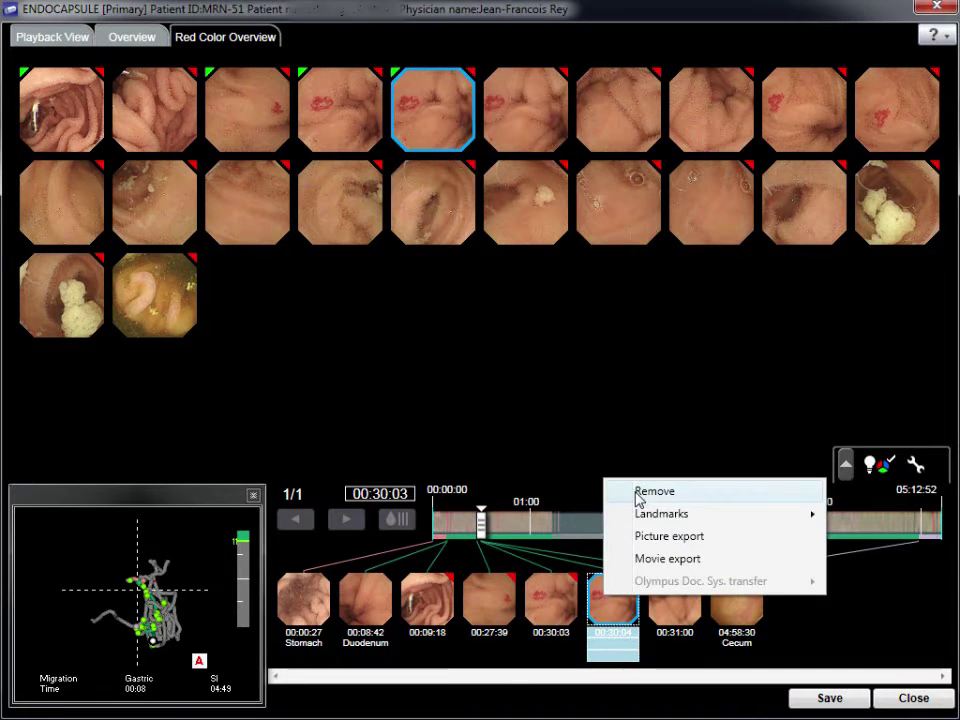
{"action": "left_click", "coordinate": [638, 491]}
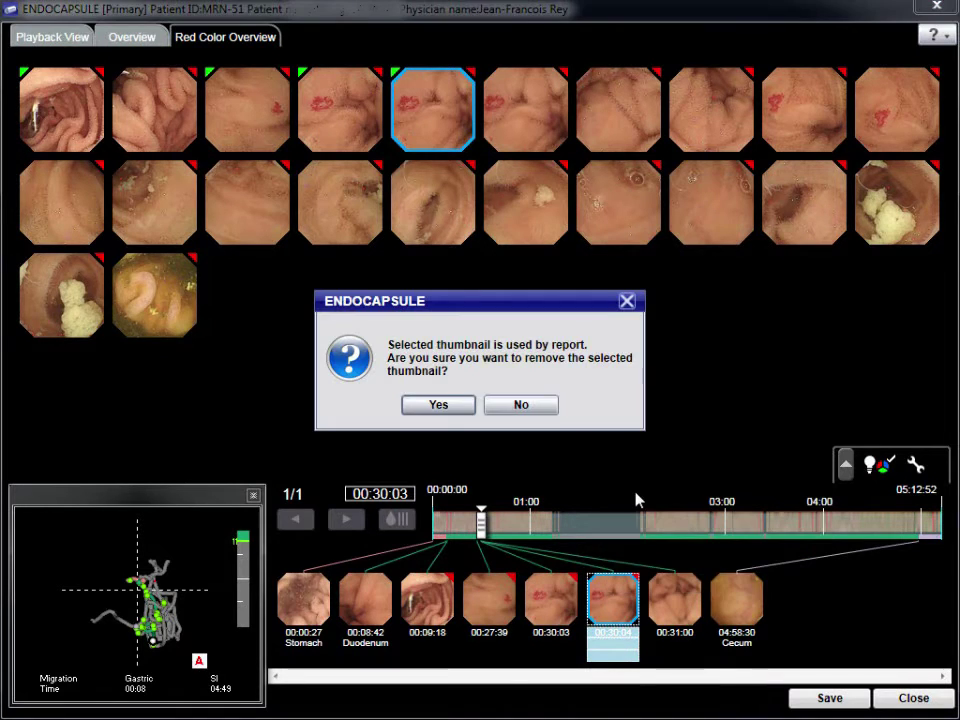
{"action": "left_click", "coordinate": [440, 405]}
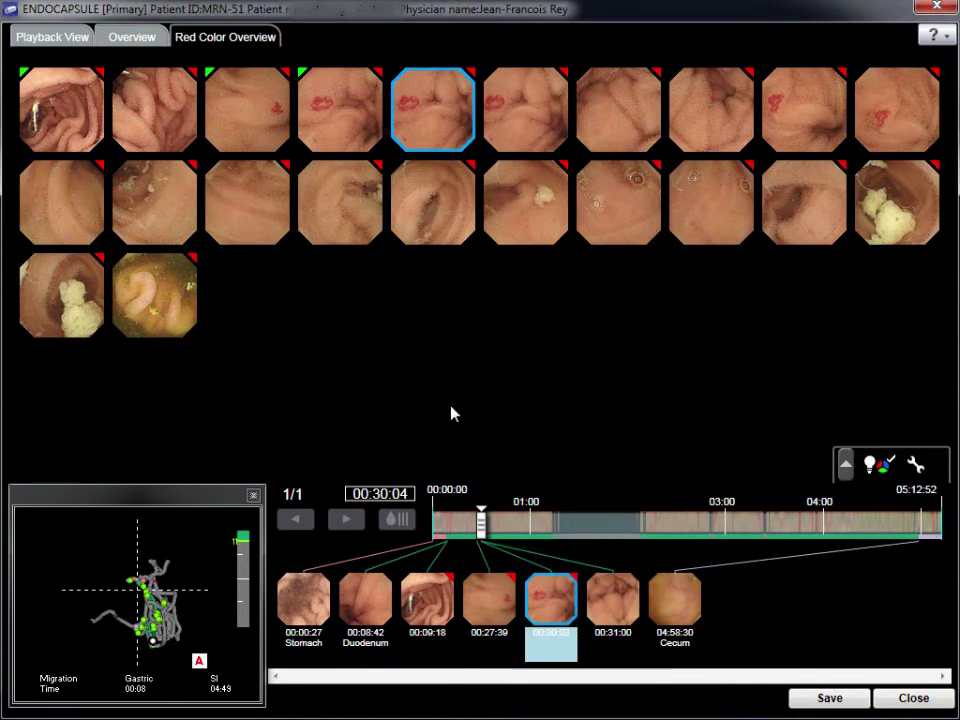
{"action": "left_click", "coordinate": [79, 39]}
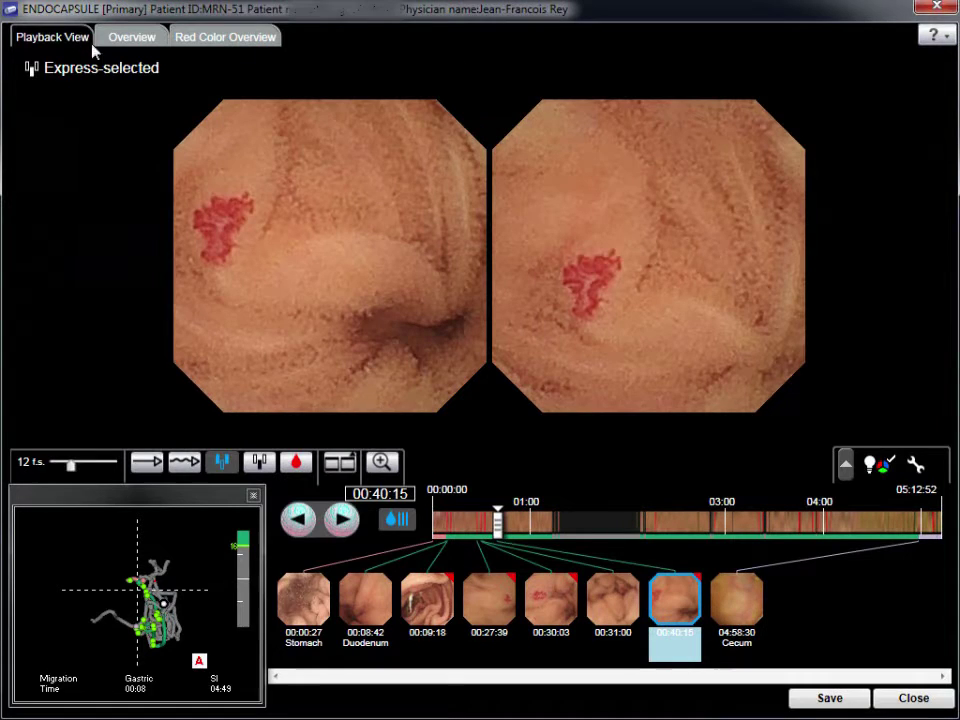
Step: Step forward and backward through 00:40:05–00:41:24 to stop on the 00:41:20 red-spot frame
{"action": "left_click", "coordinate": [339, 530]}
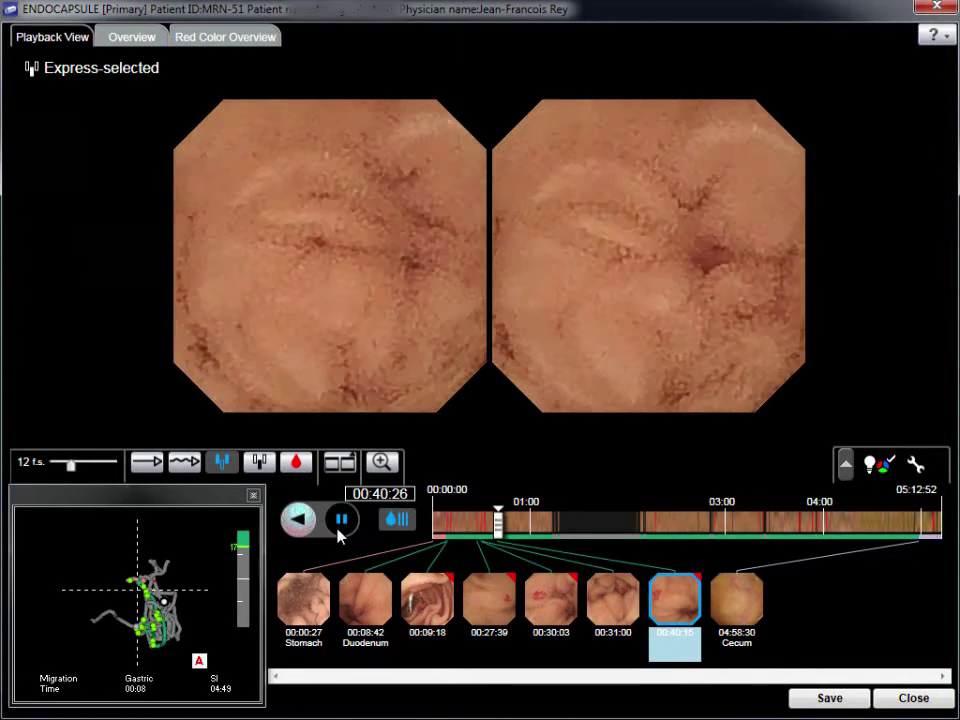
{"action": "left_click", "coordinate": [340, 527]}
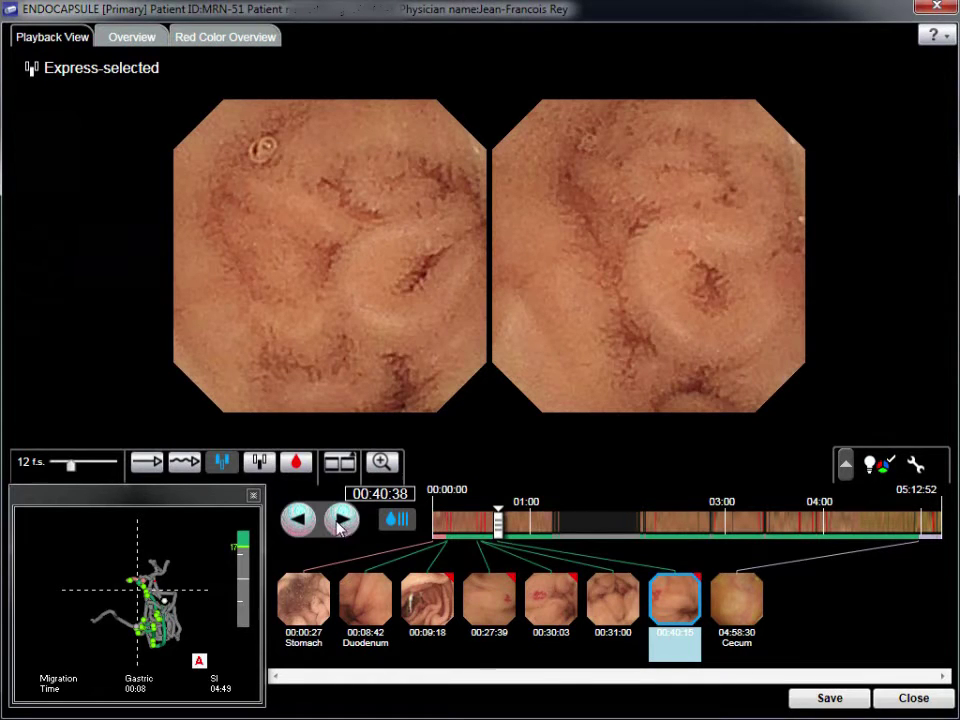
{"action": "left_click", "coordinate": [299, 520]}
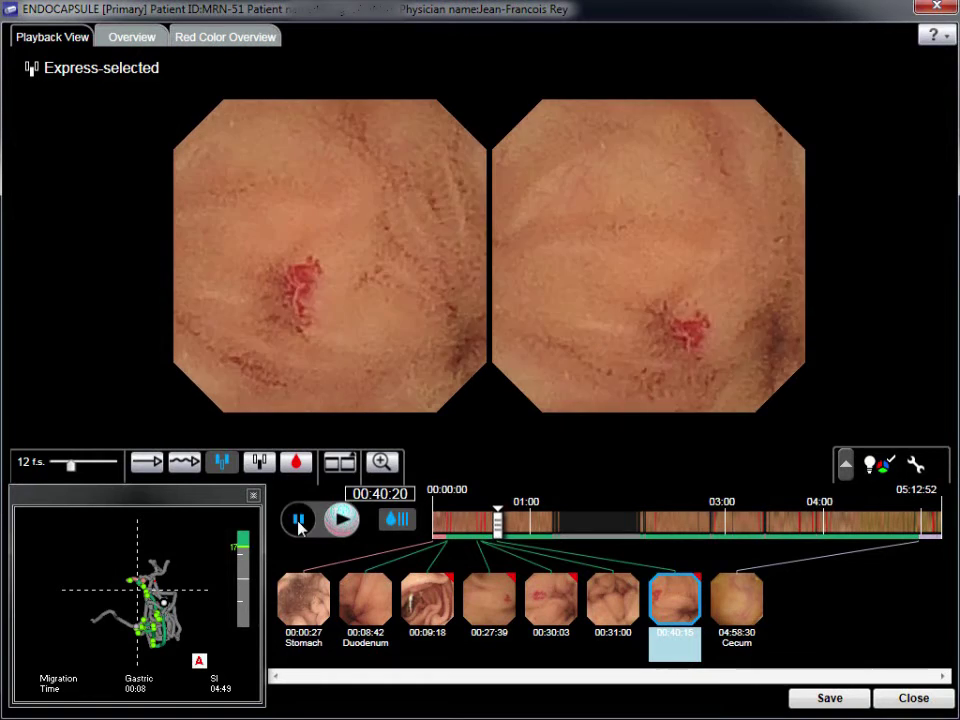
{"action": "left_click", "coordinate": [299, 520]}
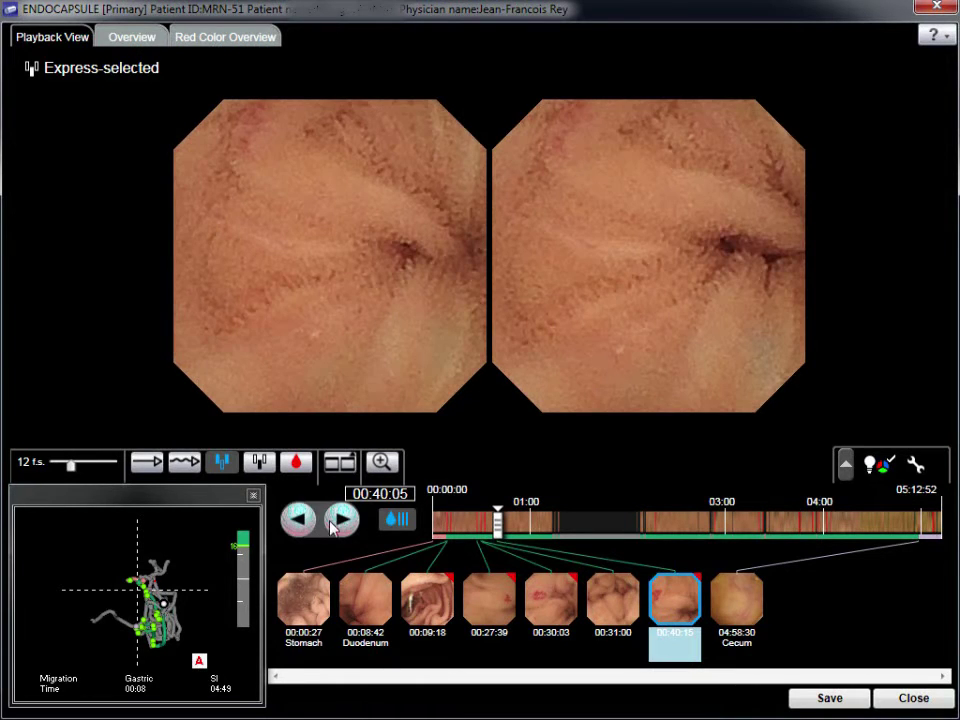
{"action": "left_click", "coordinate": [340, 522]}
{"action": "left_click", "coordinate": [340, 522]}
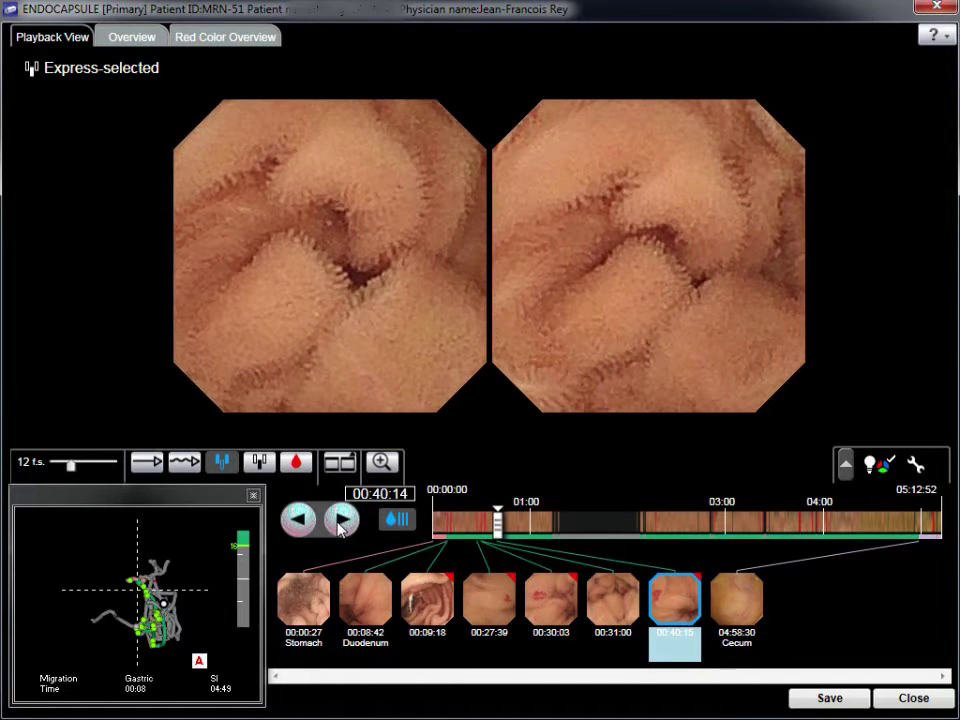
{"action": "left_click", "coordinate": [340, 522]}
{"action": "left_click", "coordinate": [340, 522]}
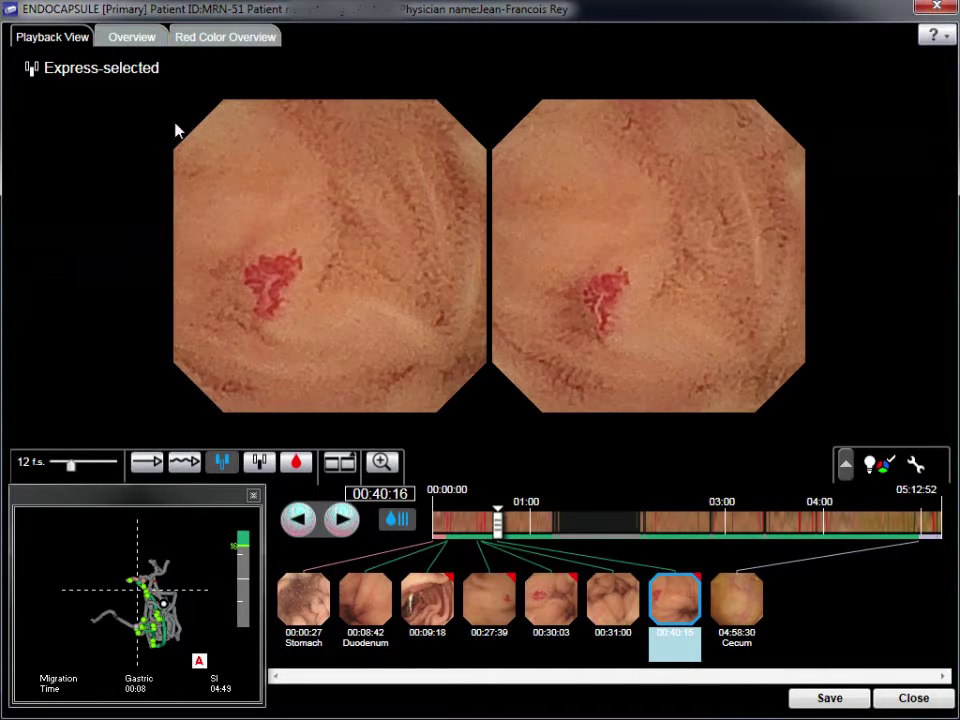
{"action": "left_click", "coordinate": [343, 519]}
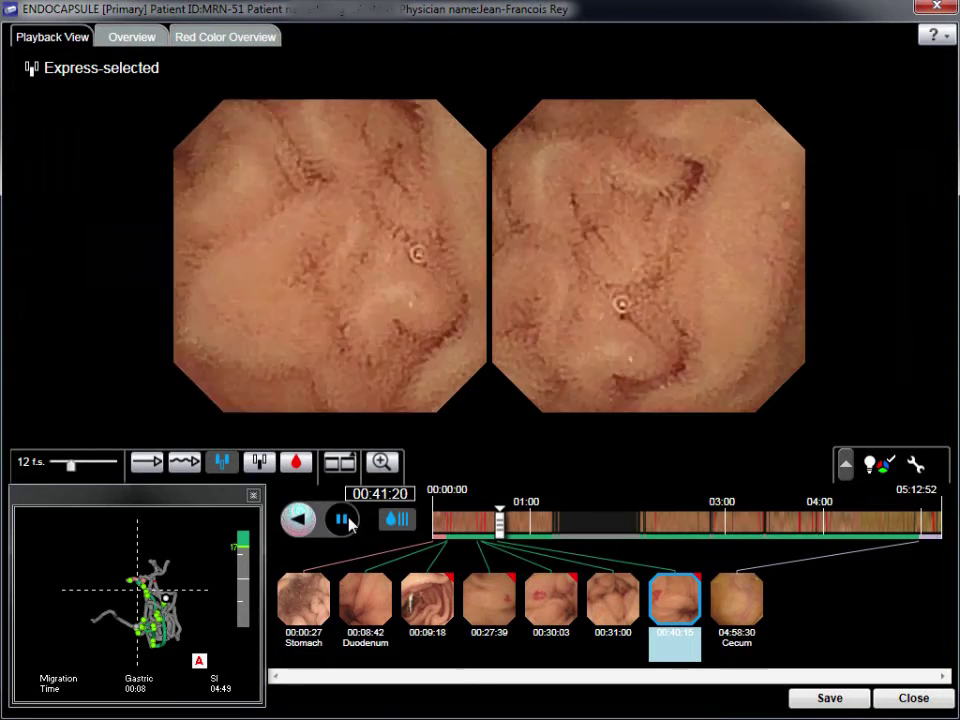
{"action": "left_click", "coordinate": [345, 520]}
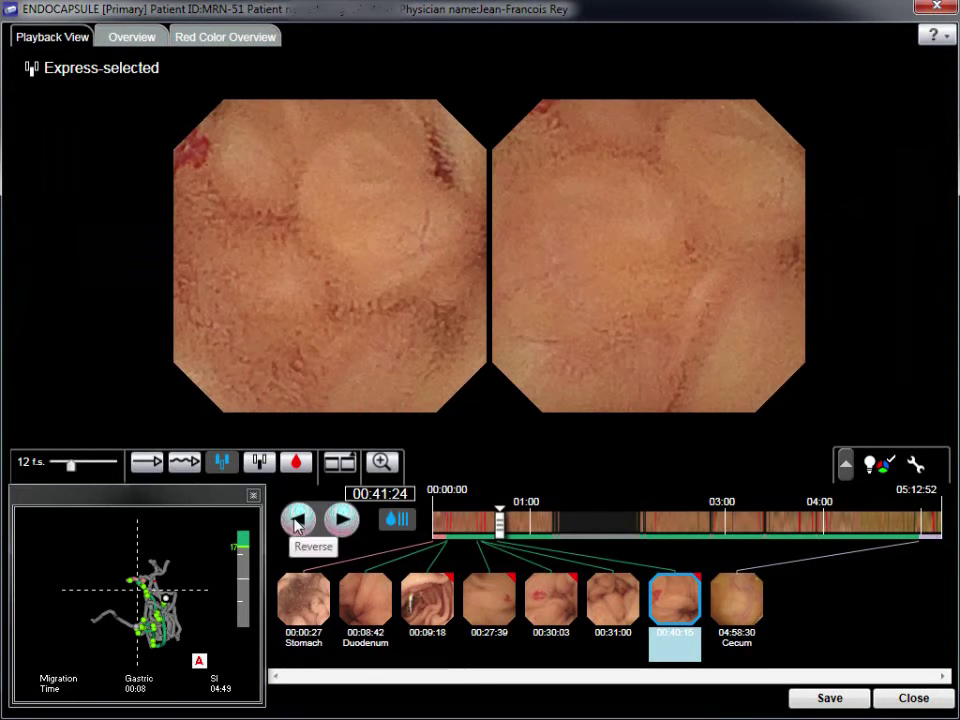
{"action": "left_click", "coordinate": [297, 520]}
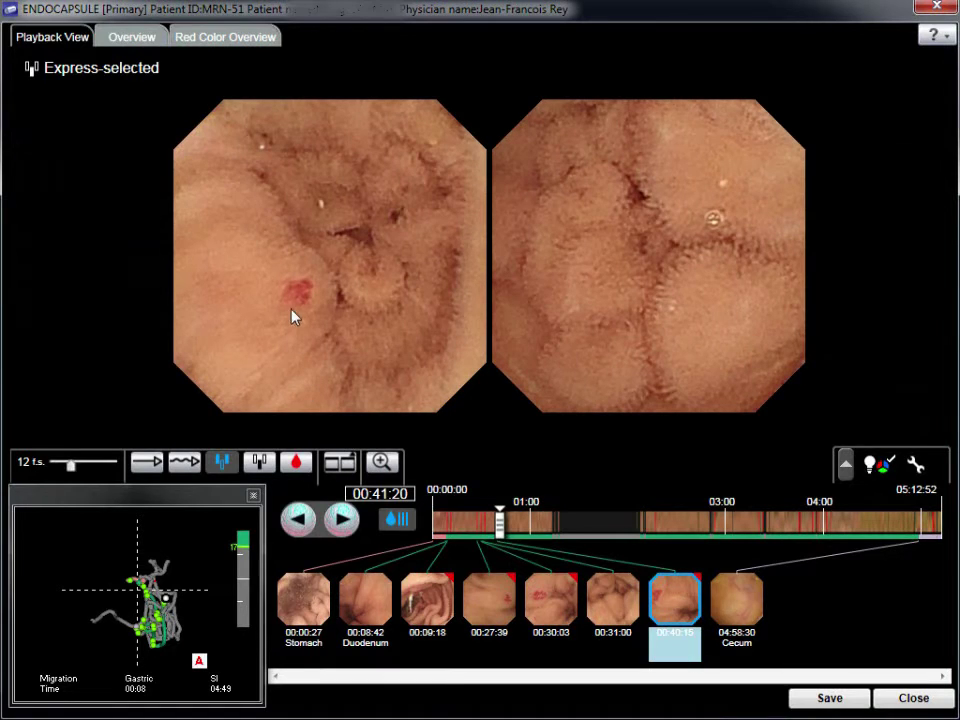
Step: Capture the 00:41:20 red-spot frame, then step to 00:41:24 and capture it too
{"action": "right_click", "coordinate": [291, 310]}
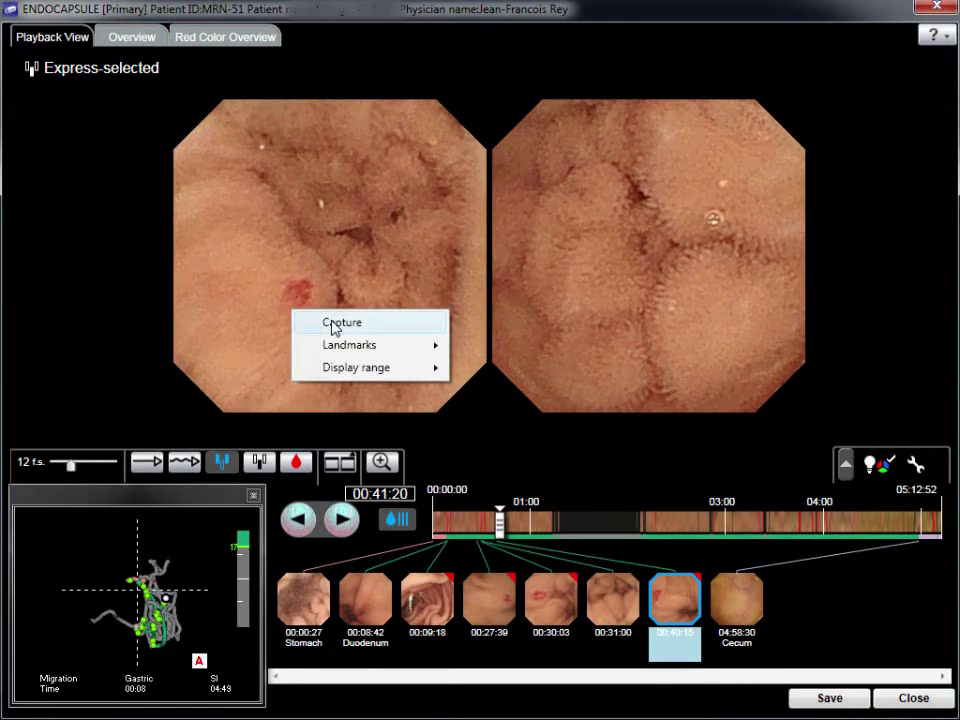
{"action": "left_click", "coordinate": [336, 323]}
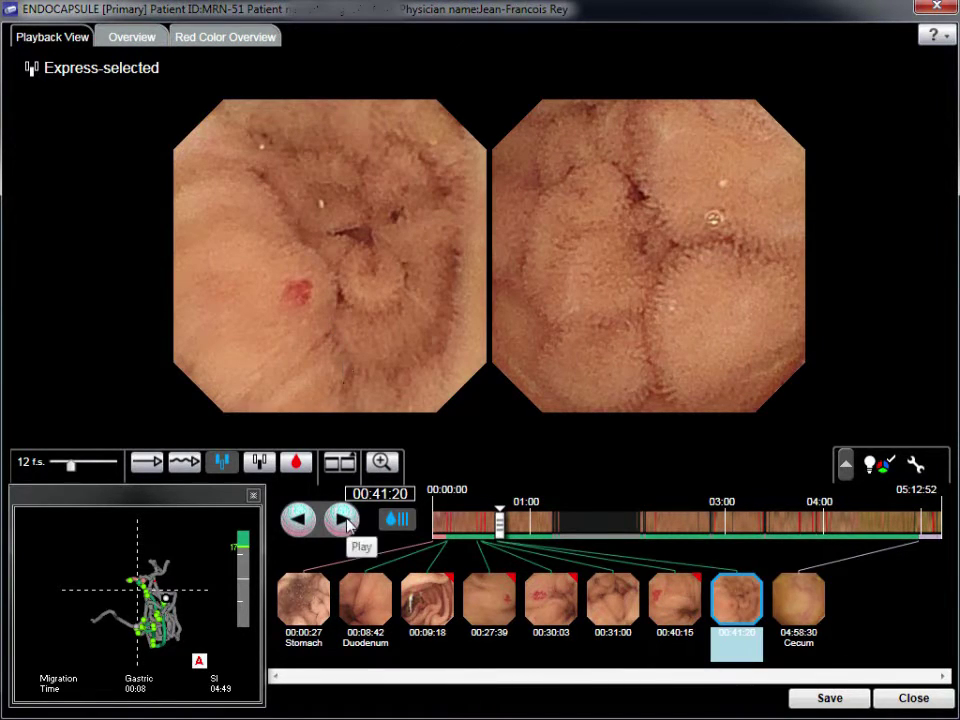
{"action": "left_click", "coordinate": [345, 521]}
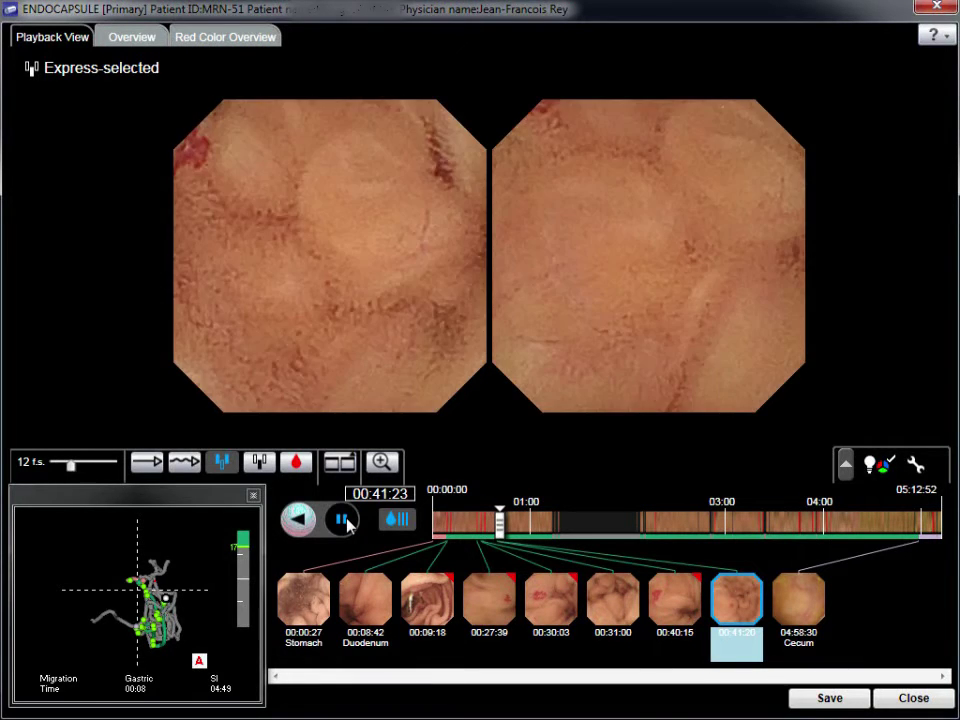
{"action": "left_click", "coordinate": [343, 520]}
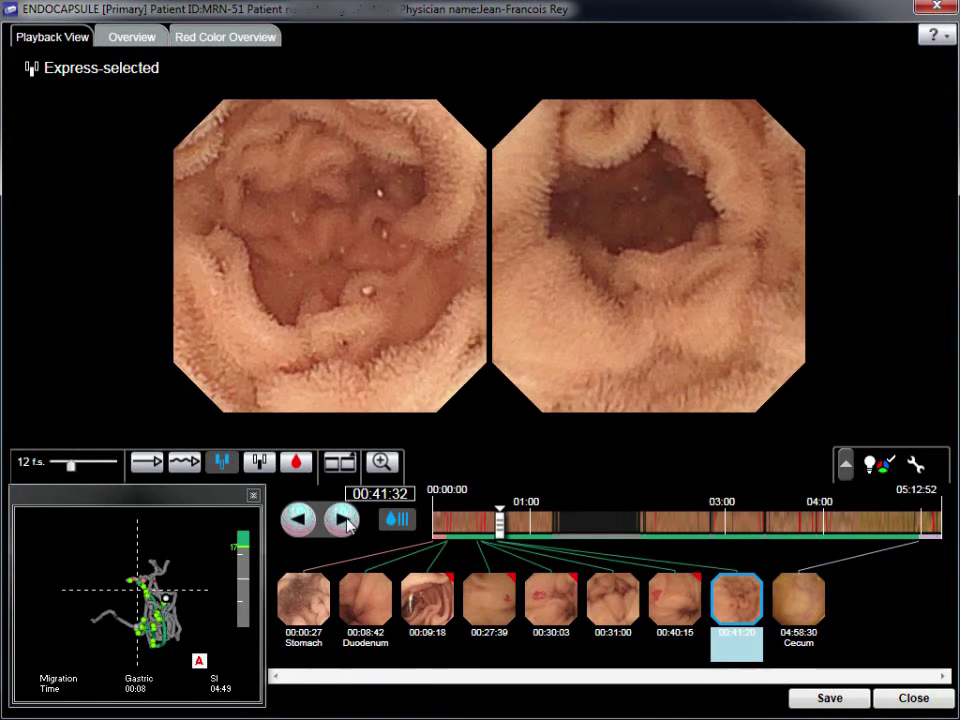
{"action": "left_click", "coordinate": [300, 519]}
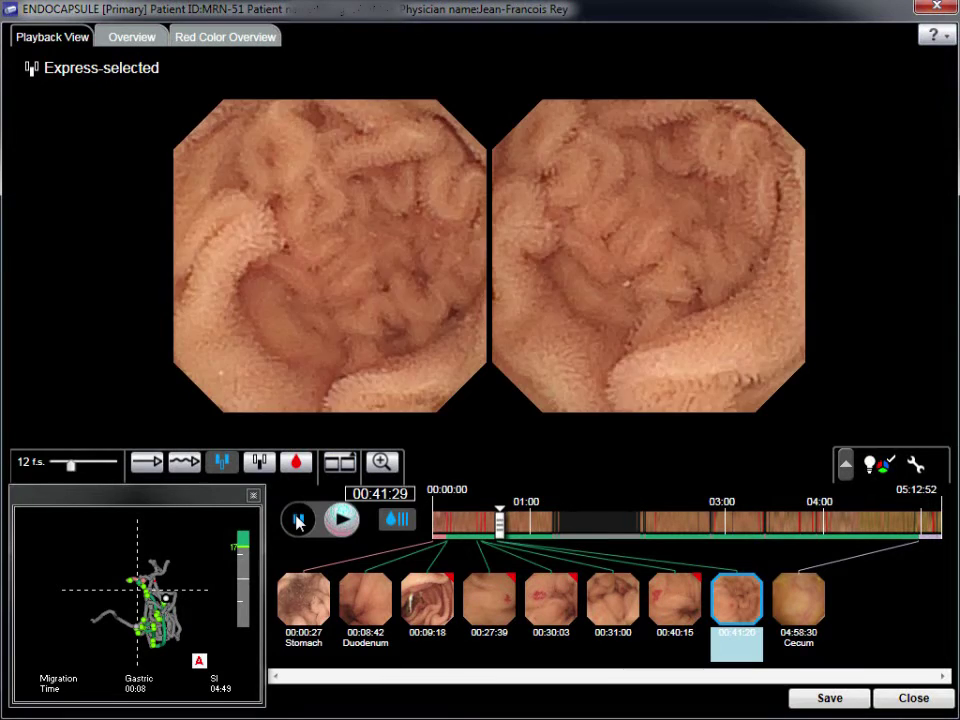
{"action": "left_click", "coordinate": [302, 520]}
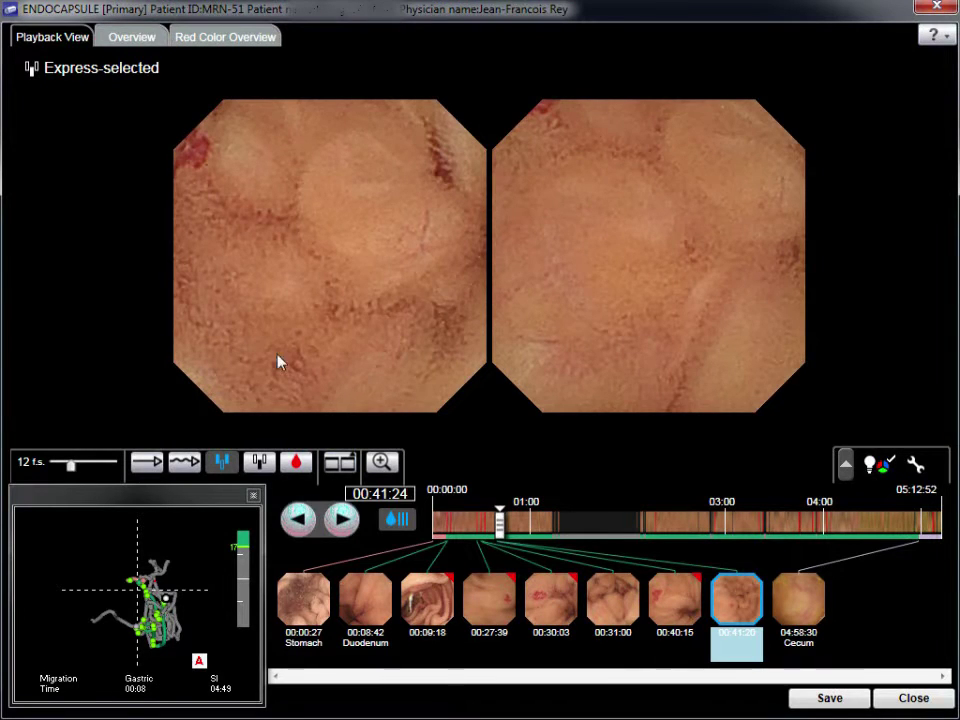
{"action": "right_click", "coordinate": [236, 205]}
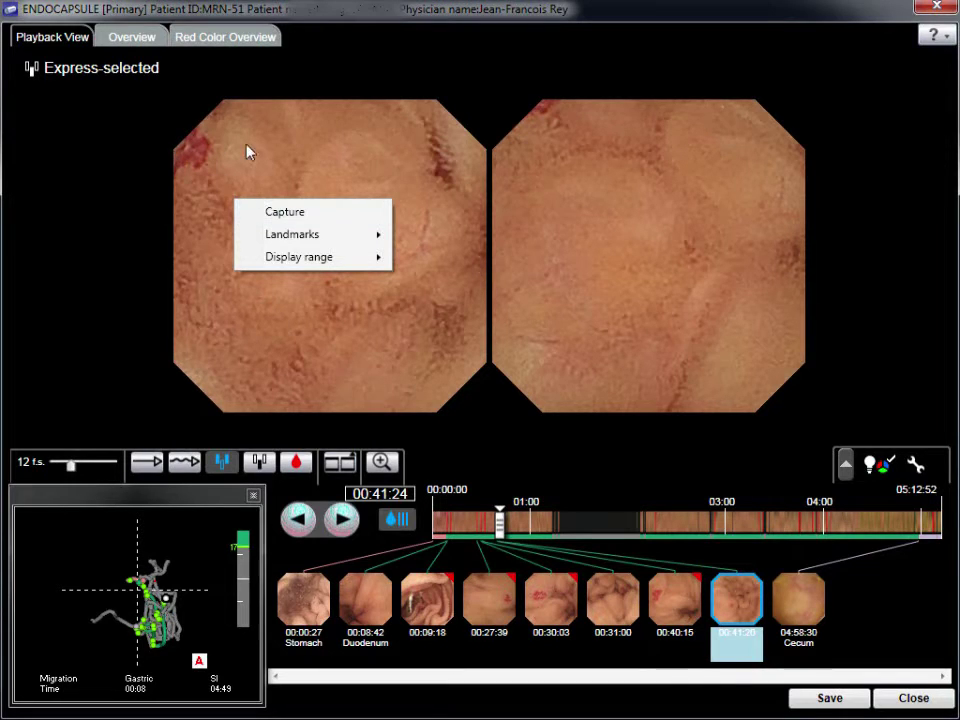
{"action": "left_click", "coordinate": [285, 212]}
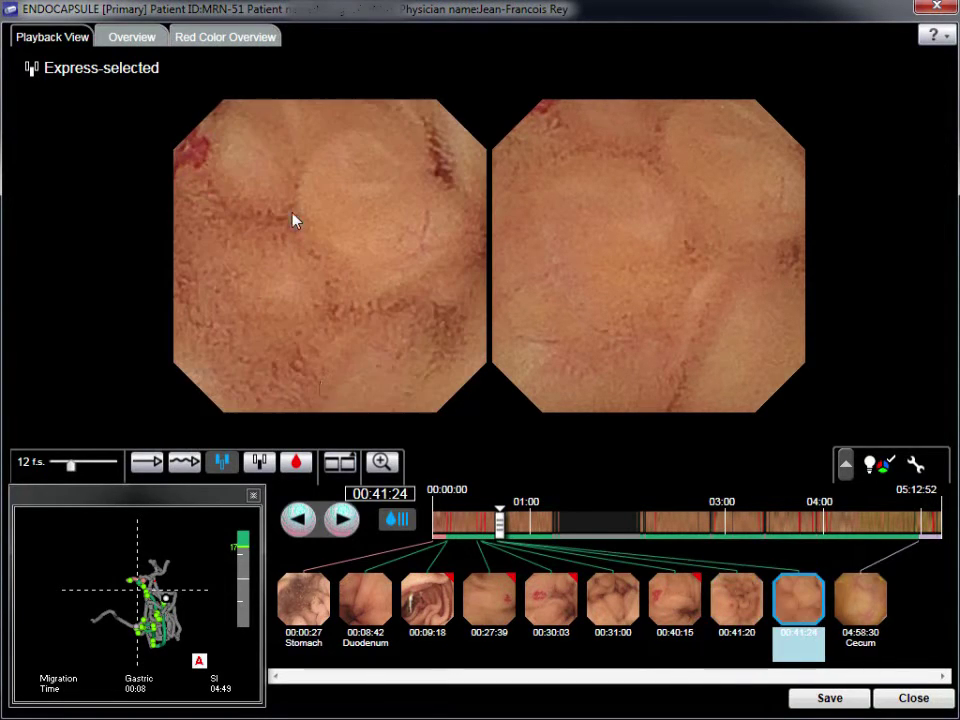
Step: Play ahead to 00:42:58, then step back to the reddish lesion frame at 00:42:56
{"action": "left_click", "coordinate": [343, 519]}
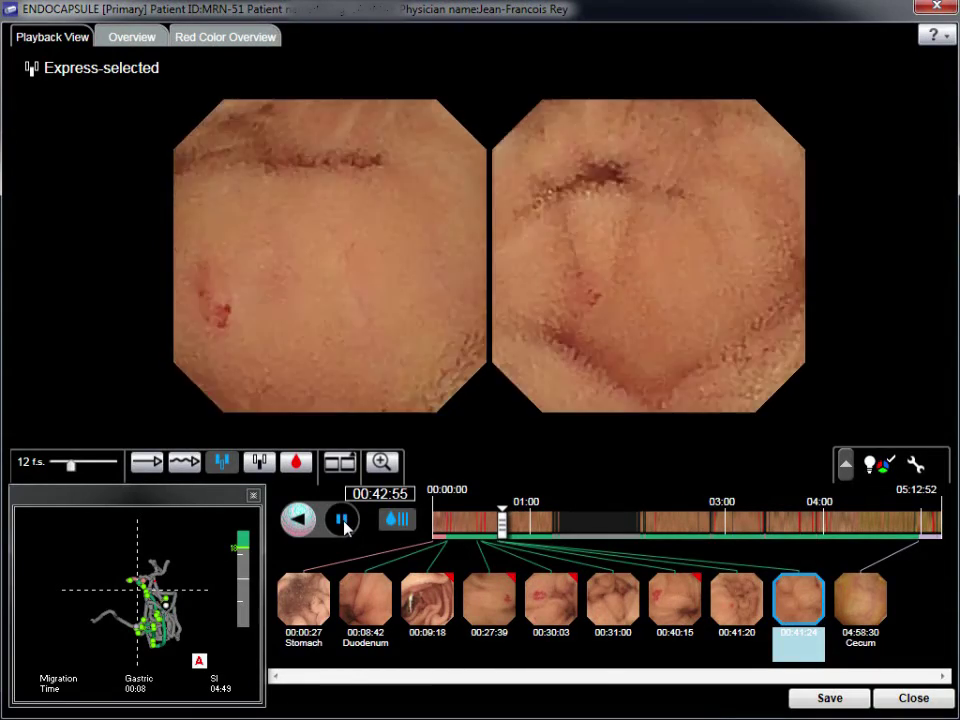
{"action": "left_click", "coordinate": [344, 522]}
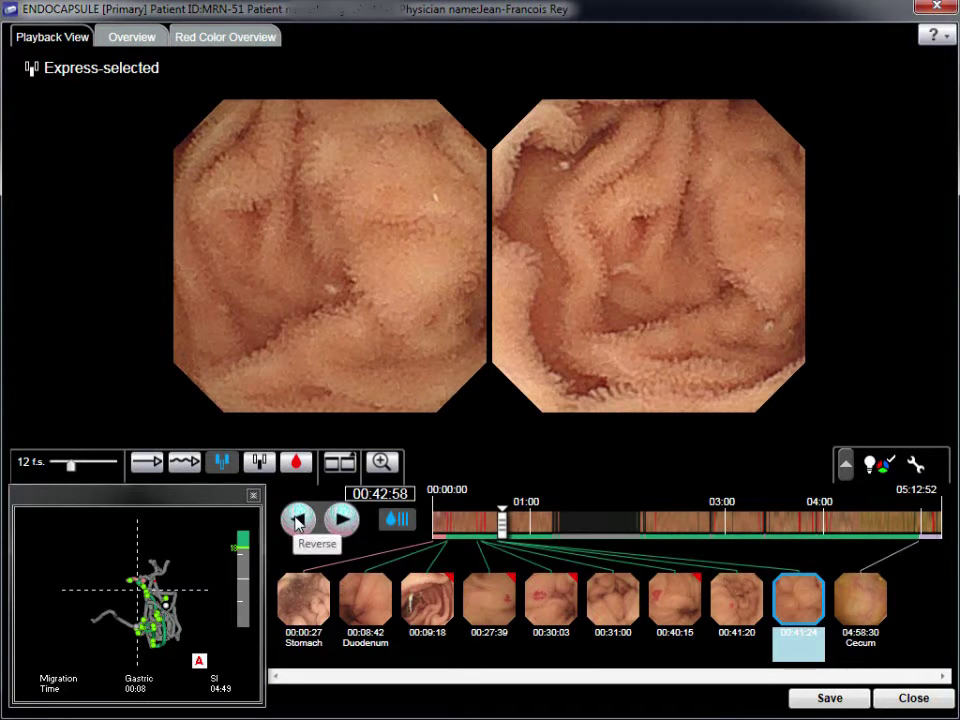
{"action": "left_click", "coordinate": [298, 520]}
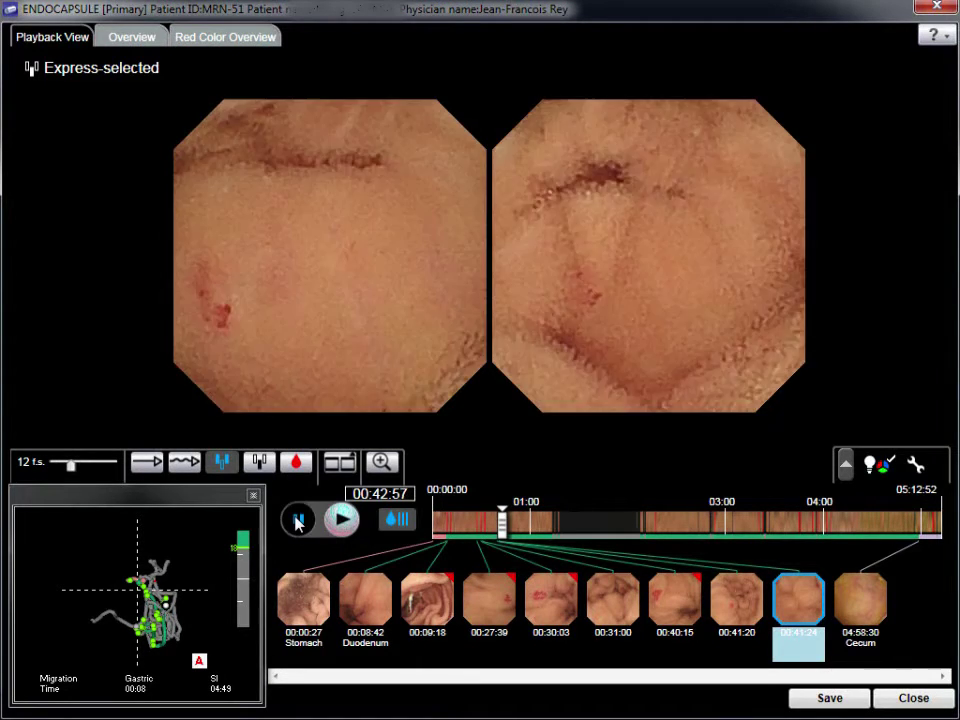
{"action": "left_click", "coordinate": [340, 520]}
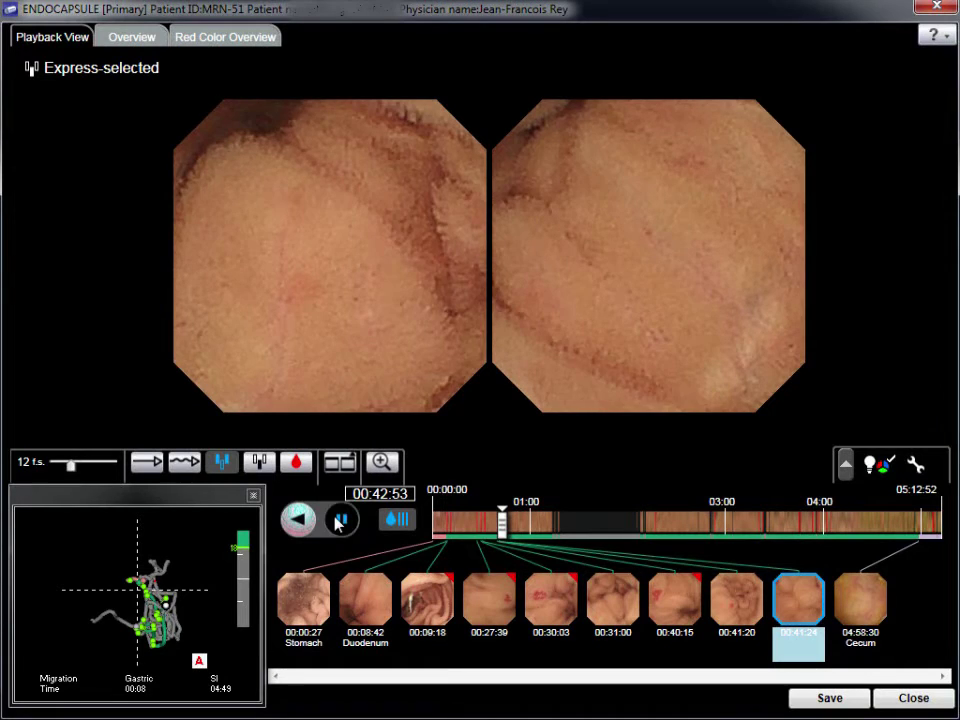
Step: Capture the 00:42:56 lesion frame, then keep reviewing forward from 00:43:53 toward 00:45
{"action": "right_click", "coordinate": [270, 290]}
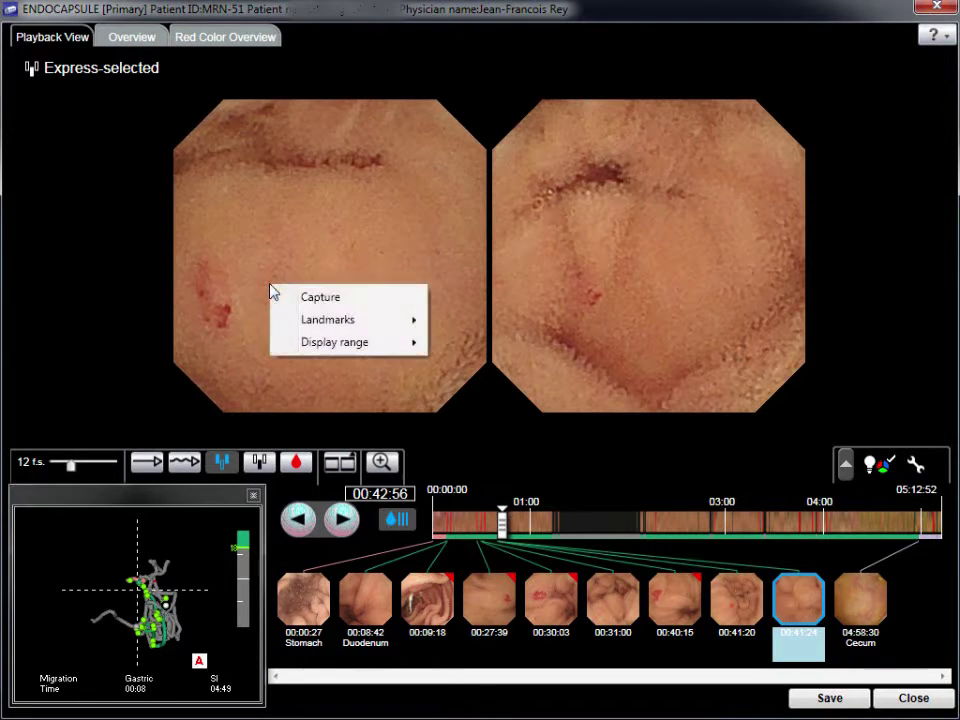
{"action": "left_click", "coordinate": [322, 300]}
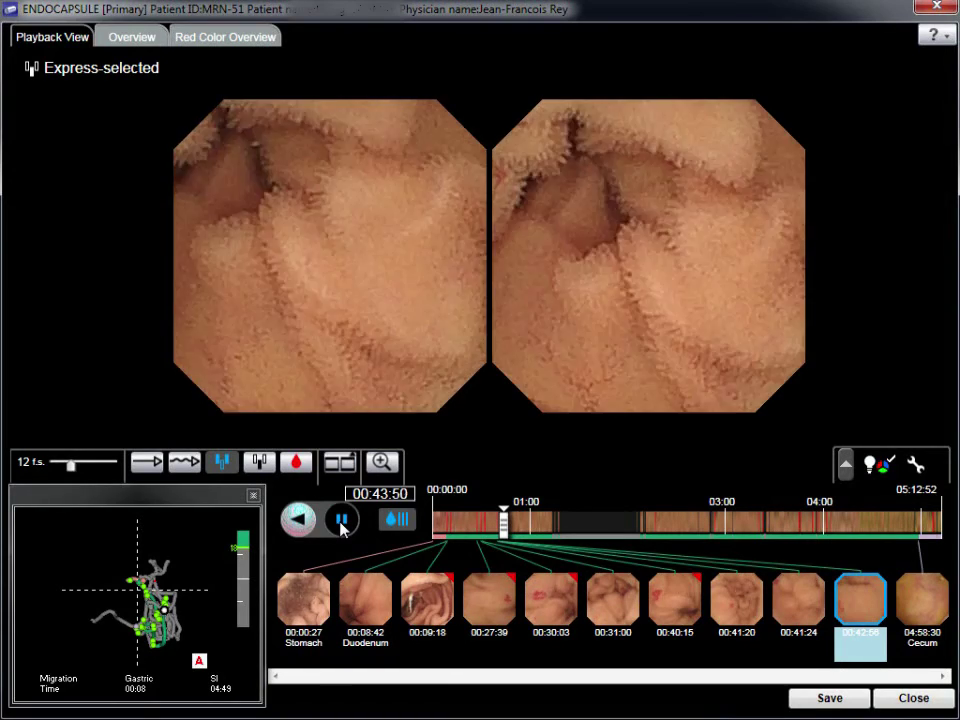
{"action": "left_click", "coordinate": [340, 520]}
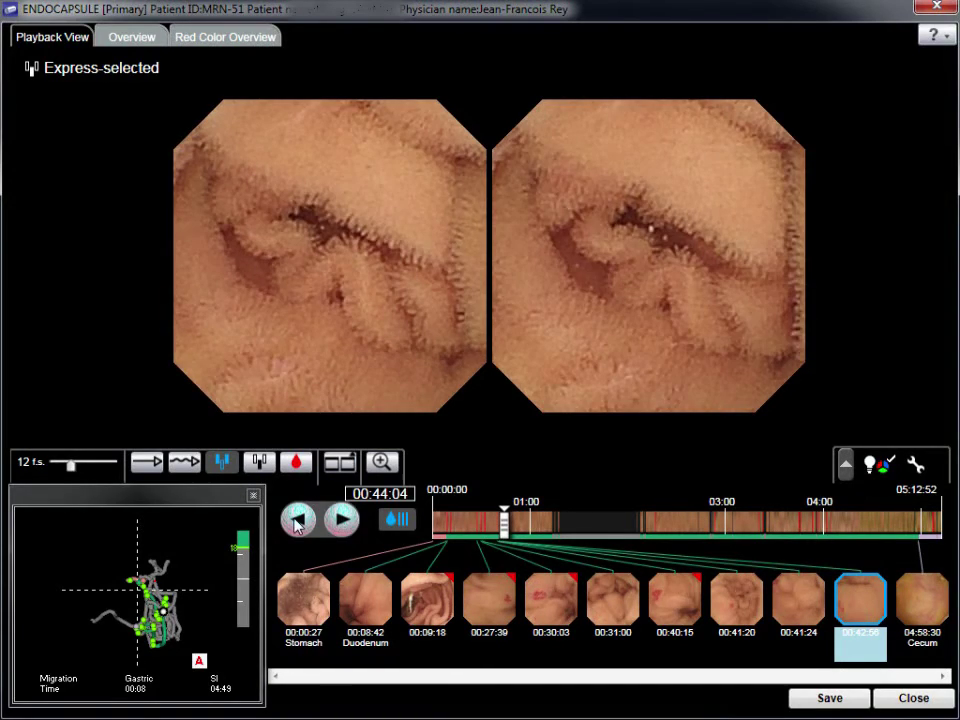
{"action": "left_click", "coordinate": [296, 520]}
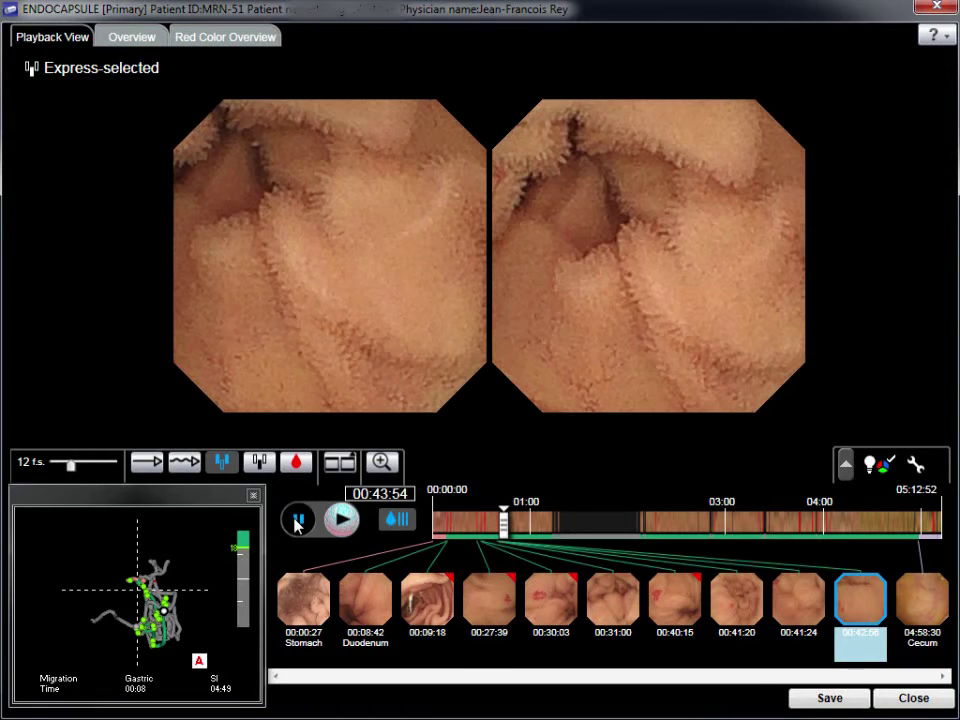
{"action": "left_click", "coordinate": [298, 521]}
{"action": "left_click", "coordinate": [340, 520]}
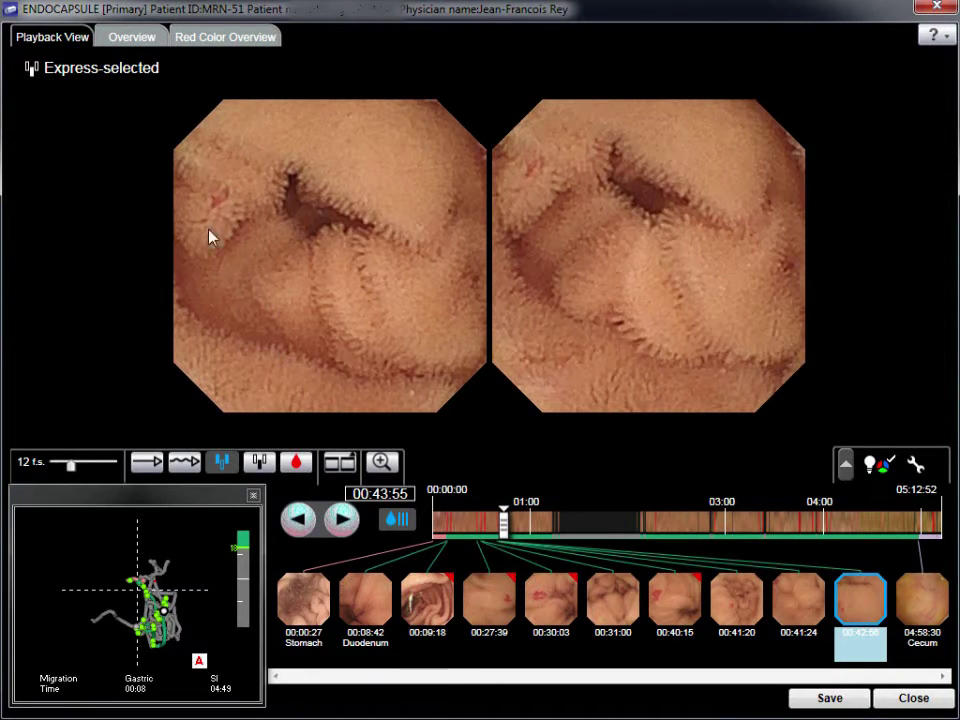
{"action": "left_click", "coordinate": [346, 522]}
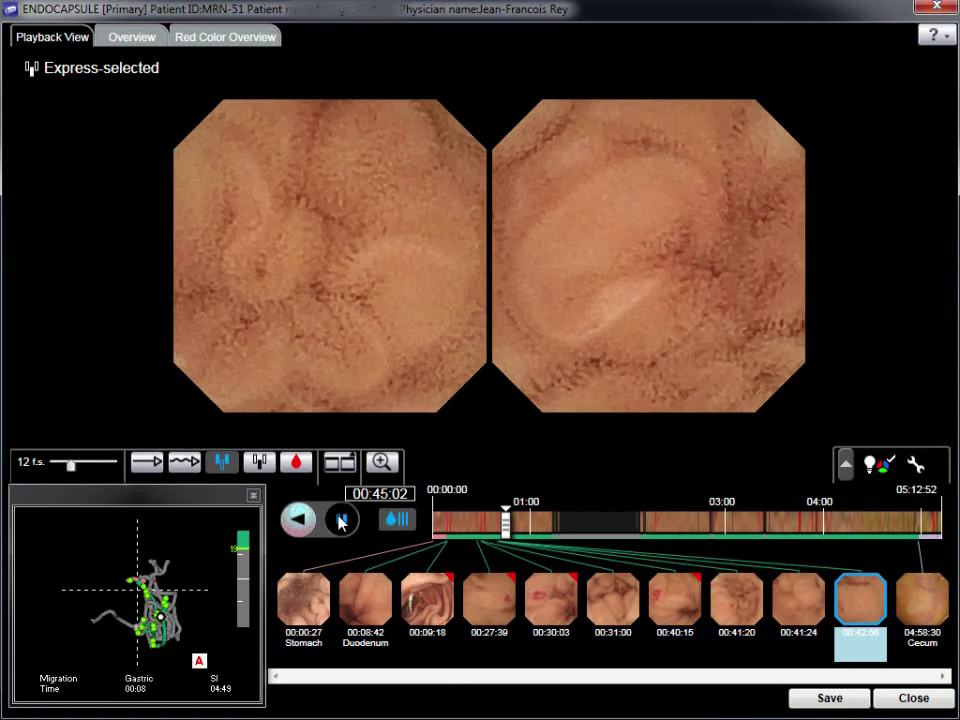
Step: Step back and forth between 00:45:01 and 00:45:08 to land on the 00:45:04 red-spot frame
{"action": "left_click", "coordinate": [298, 519]}
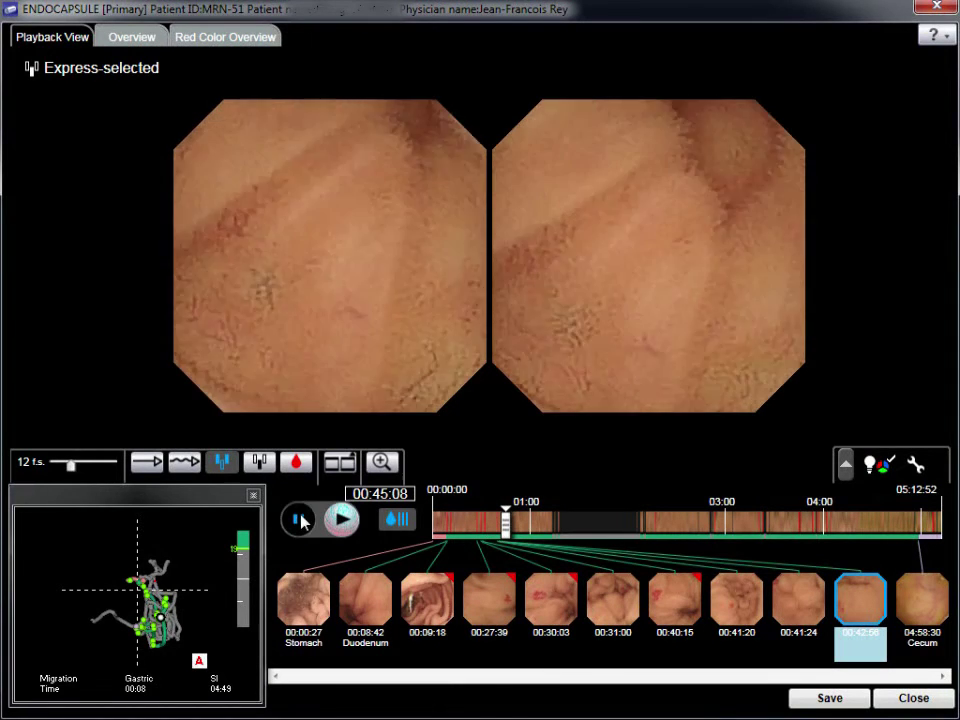
{"action": "left_click", "coordinate": [298, 519]}
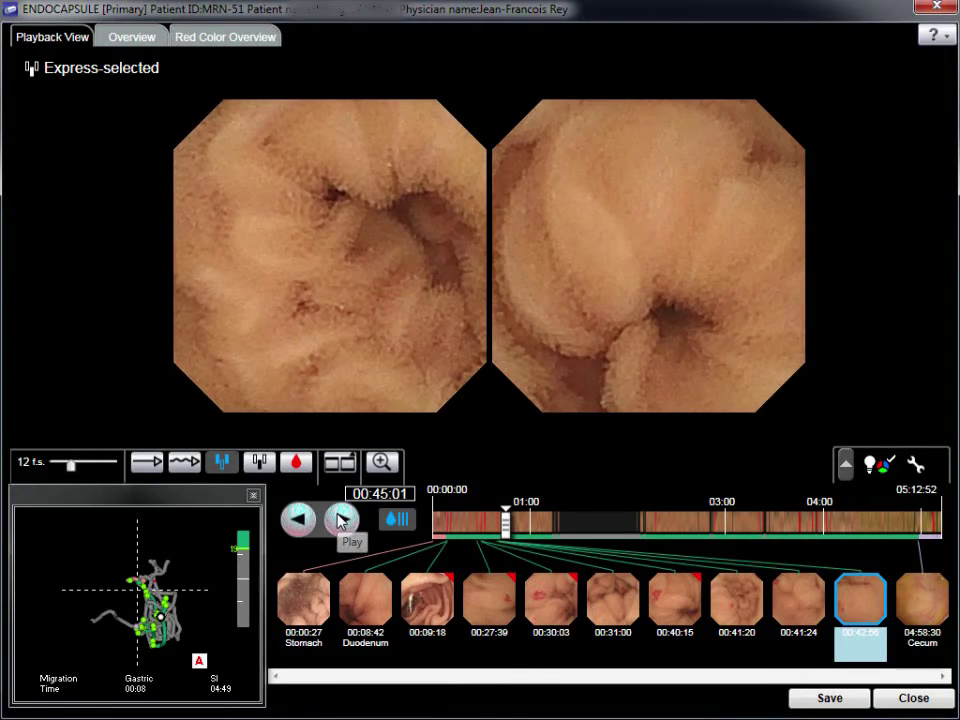
{"action": "left_click", "coordinate": [340, 519]}
{"action": "left_click", "coordinate": [340, 519]}
{"action": "left_click", "coordinate": [298, 519]}
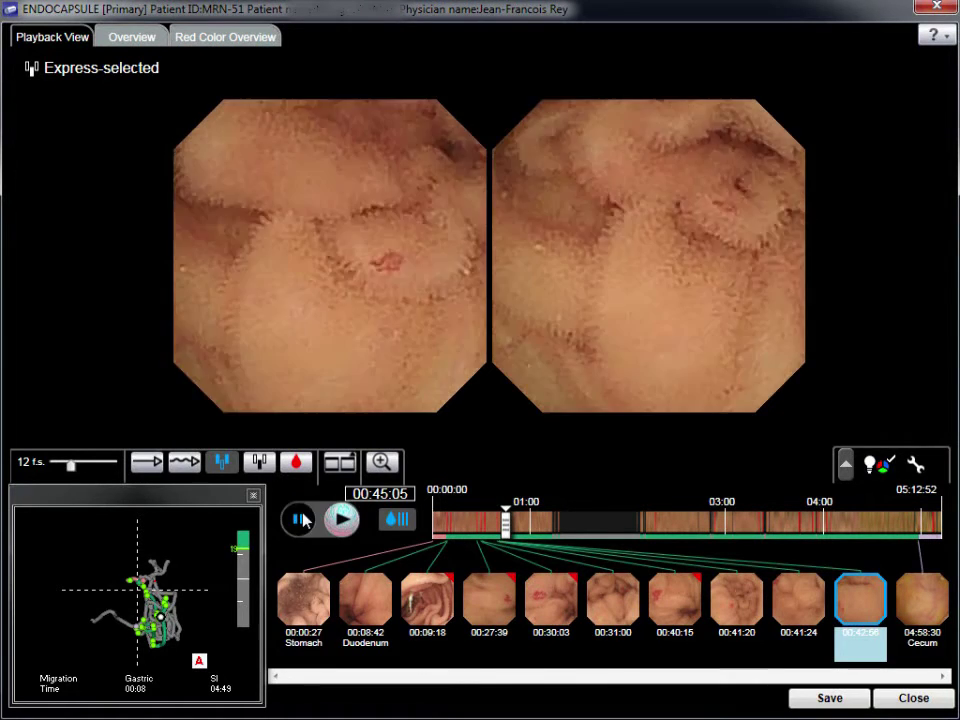
{"action": "left_click", "coordinate": [298, 519]}
{"action": "left_click", "coordinate": [340, 519]}
{"action": "left_click", "coordinate": [340, 519]}
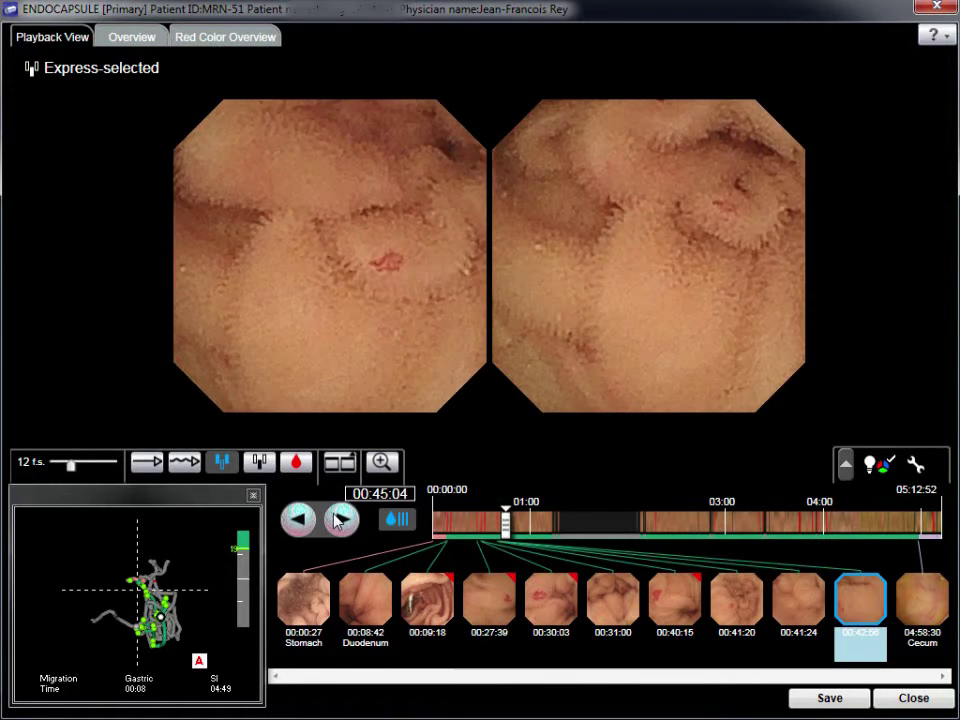
Step: Capture the 00:45:04 frame as a thumbnail and resume playback
{"action": "right_click", "coordinate": [362, 312]}
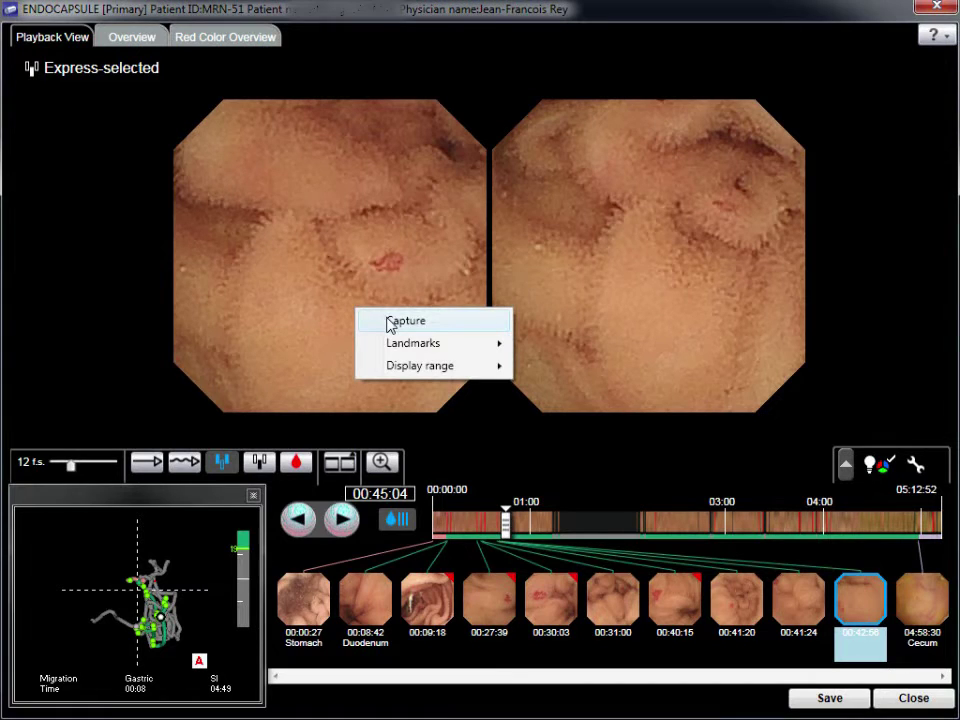
{"action": "left_click", "coordinate": [385, 321]}
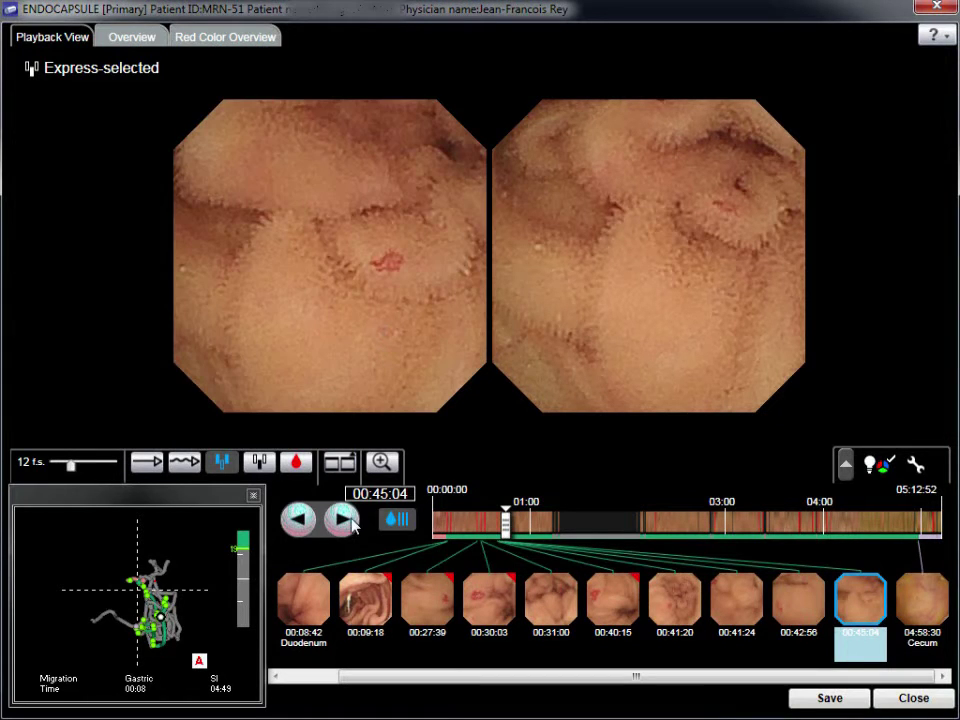
{"action": "left_click", "coordinate": [340, 520]}
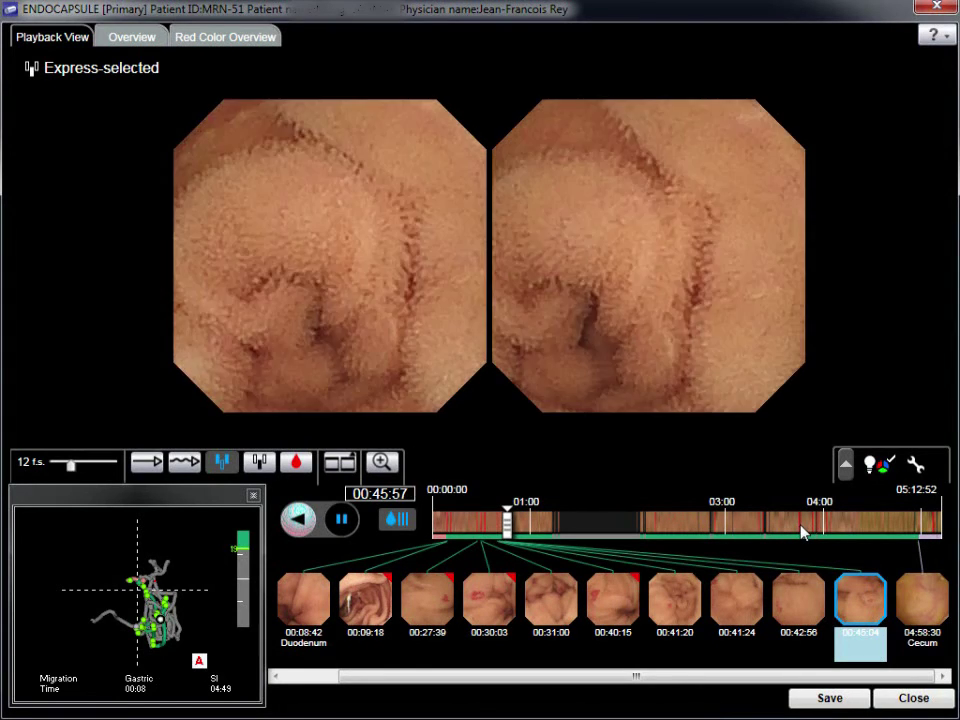
Step: Review the footage from 03:45:12 to 03:46:29 near the cecum, then mark the Stomach image for printing
{"action": "left_click", "coordinate": [802, 531]}
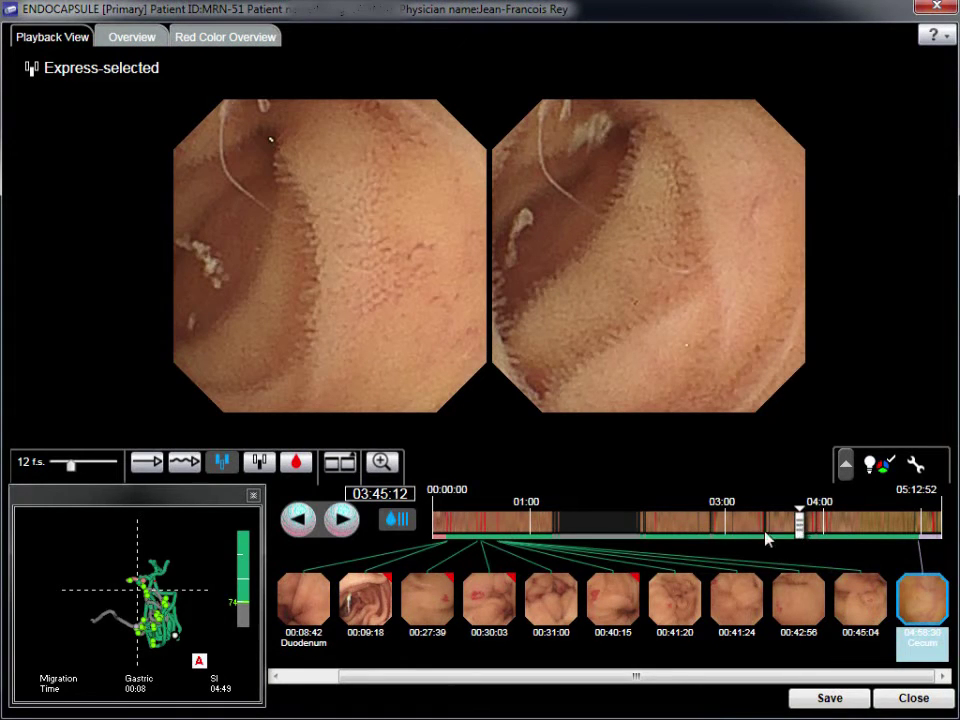
{"action": "left_click", "coordinate": [345, 520]}
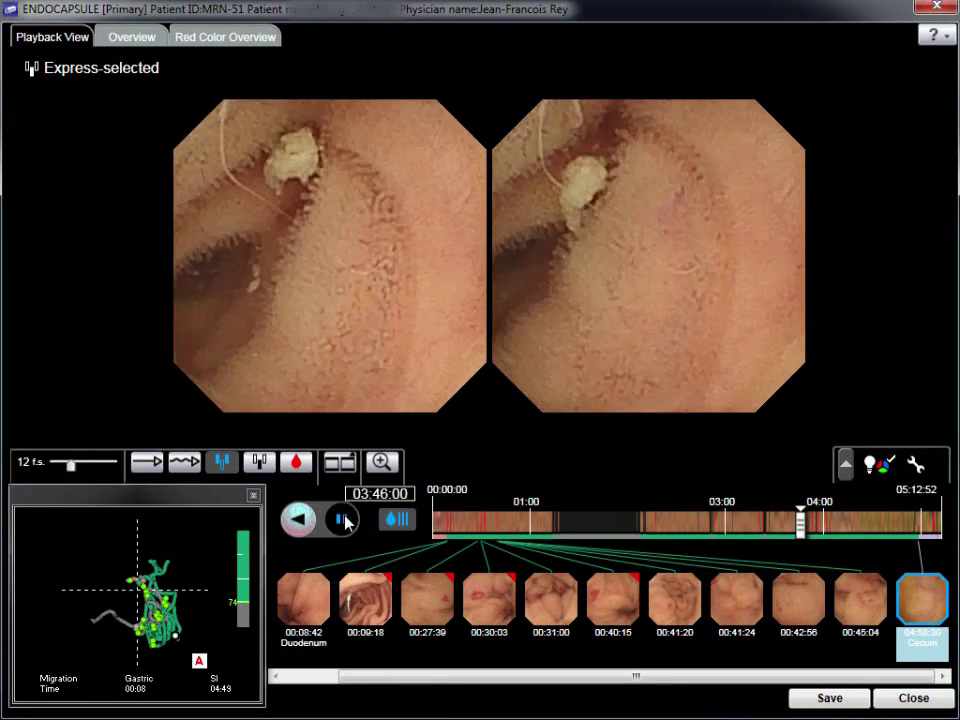
{"action": "left_click", "coordinate": [345, 520]}
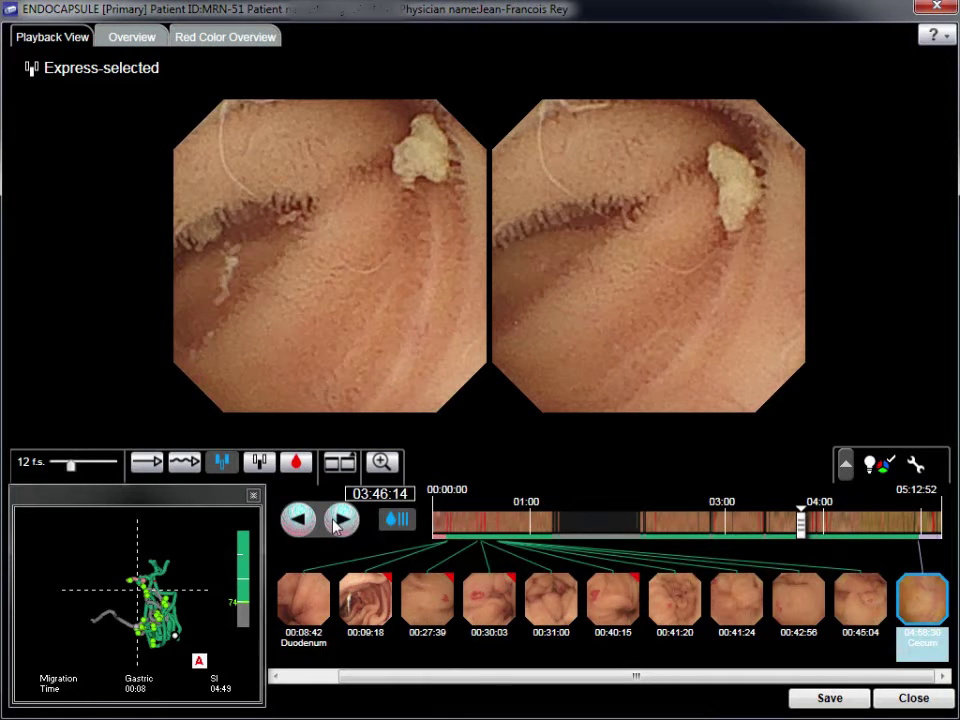
{"action": "left_click", "coordinate": [298, 519]}
{"action": "left_click", "coordinate": [310, 527]}
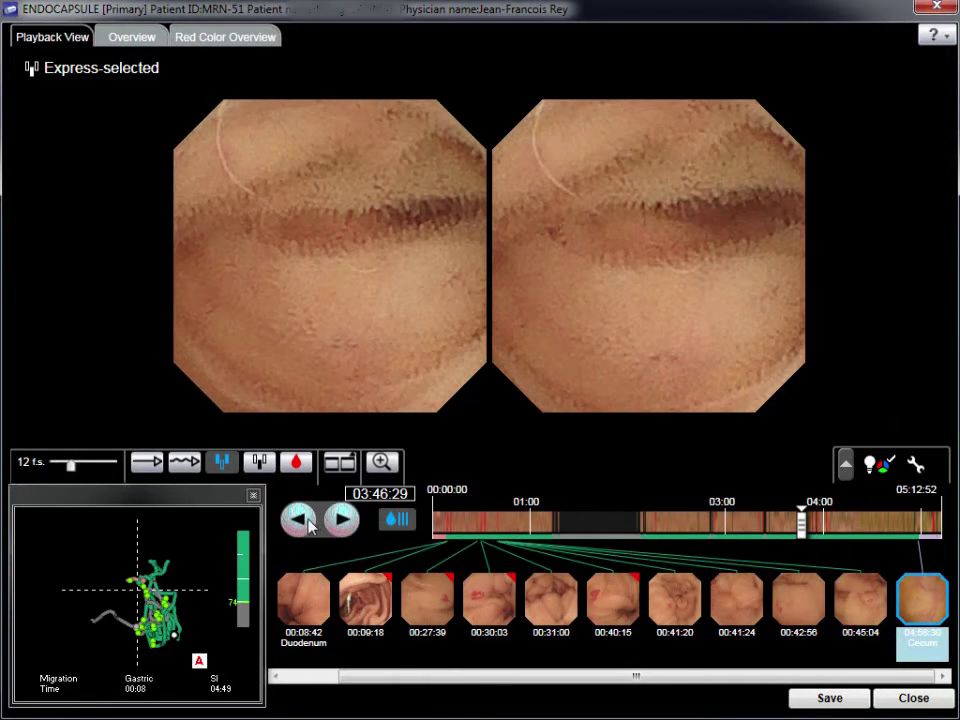
{"action": "left_click", "coordinate": [300, 520]}
{"action": "left_click", "coordinate": [300, 520]}
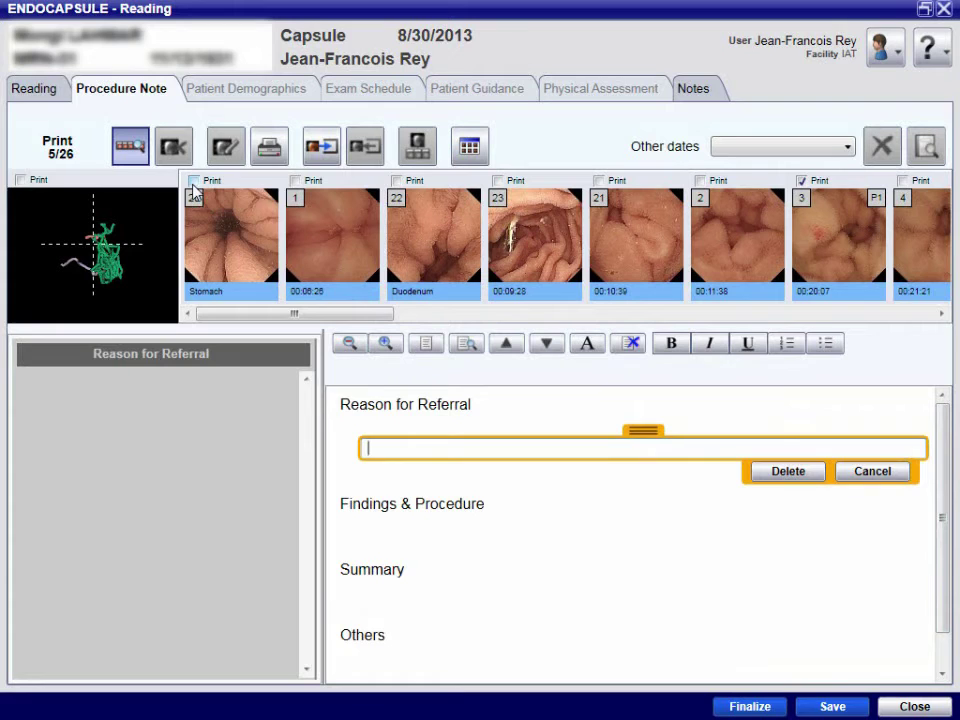
{"action": "left_click", "coordinate": [193, 180]}
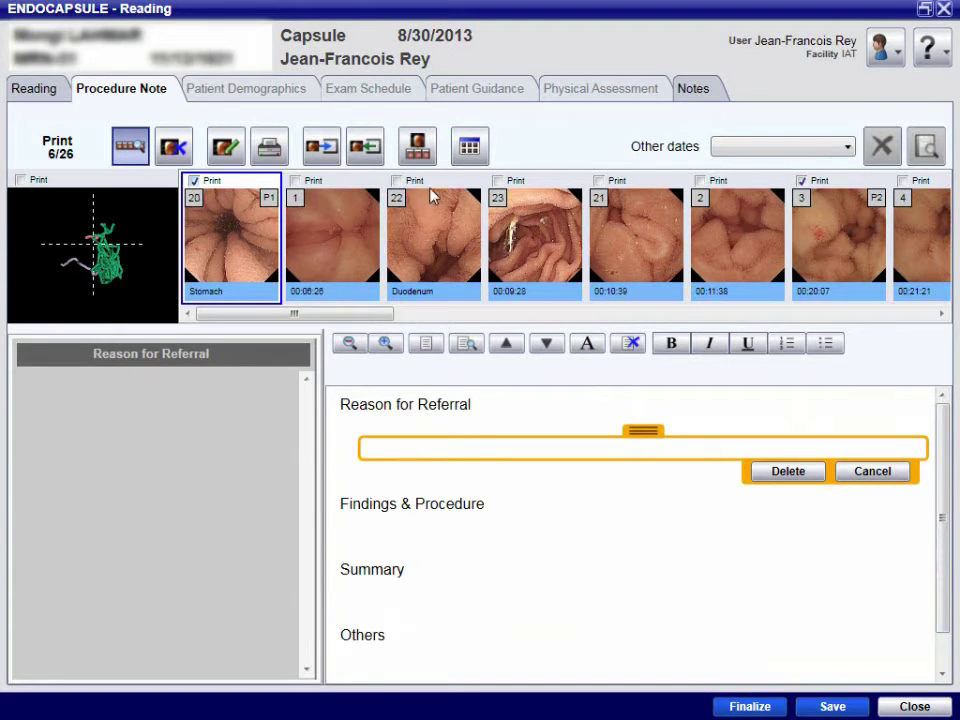
Step: Tick Print for the Duodenum image and, further along the strip, the 00:27:39 frame
{"action": "left_click", "coordinate": [396, 181]}
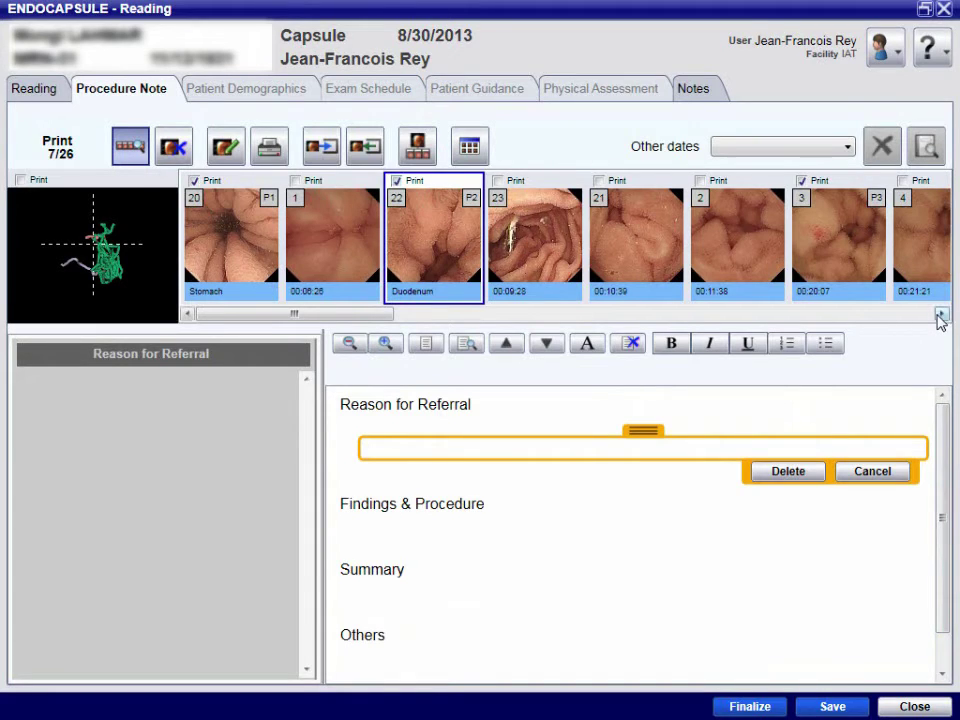
{"action": "left_click", "coordinate": [941, 315]}
{"action": "left_click", "coordinate": [941, 315]}
{"action": "left_click", "coordinate": [941, 315]}
{"action": "left_click", "coordinate": [941, 315]}
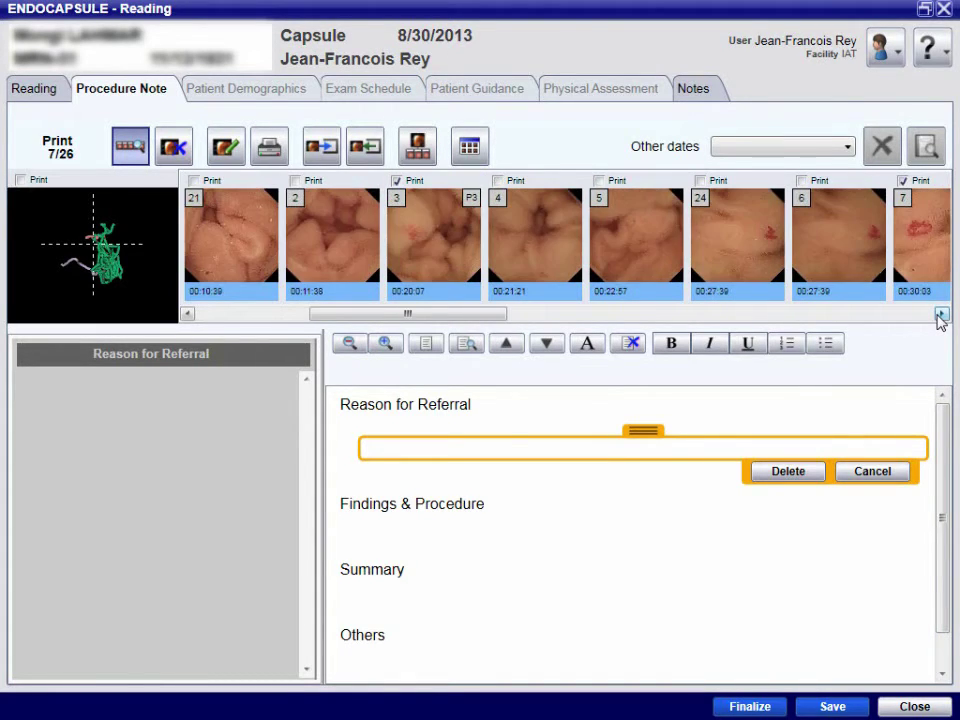
{"action": "left_click", "coordinate": [941, 315]}
{"action": "left_click", "coordinate": [941, 315]}
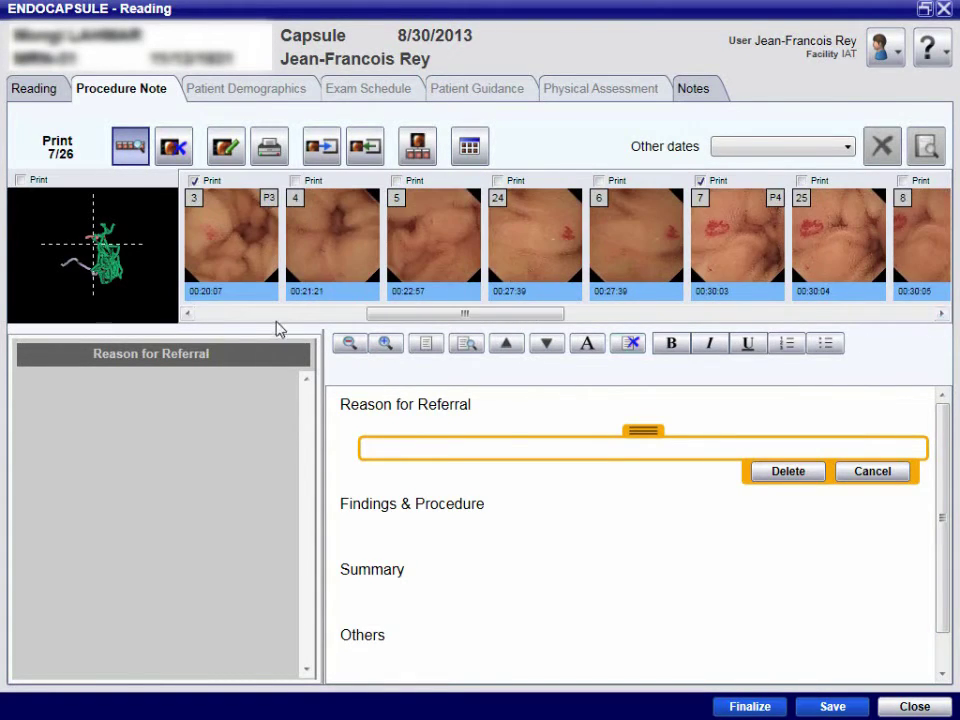
{"action": "left_click", "coordinate": [498, 181]}
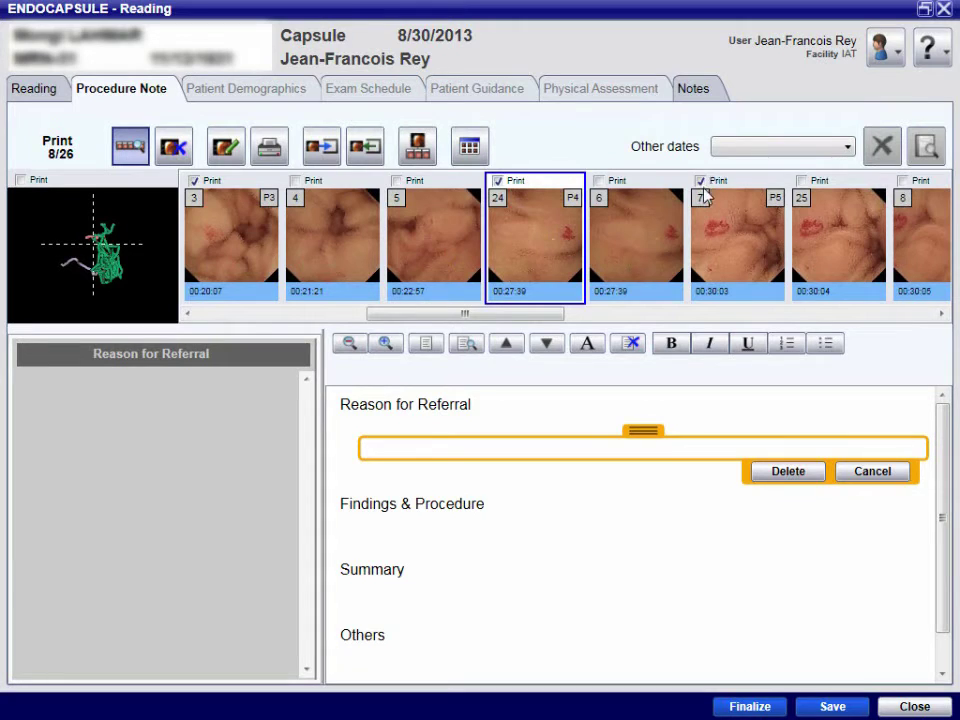
Step: Tick Print for 00:40:15 and untick 00:40:17, 00:46:27 and 00:51:08
{"action": "left_click", "coordinate": [941, 314]}
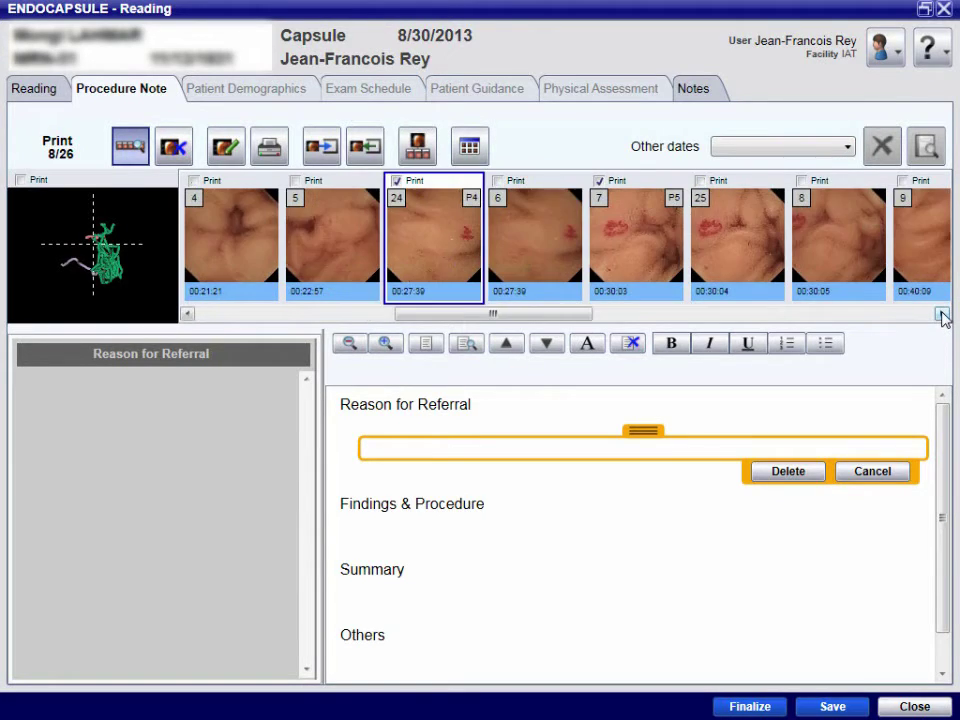
{"action": "left_click", "coordinate": [941, 314]}
{"action": "left_click", "coordinate": [941, 314]}
{"action": "left_click", "coordinate": [941, 314]}
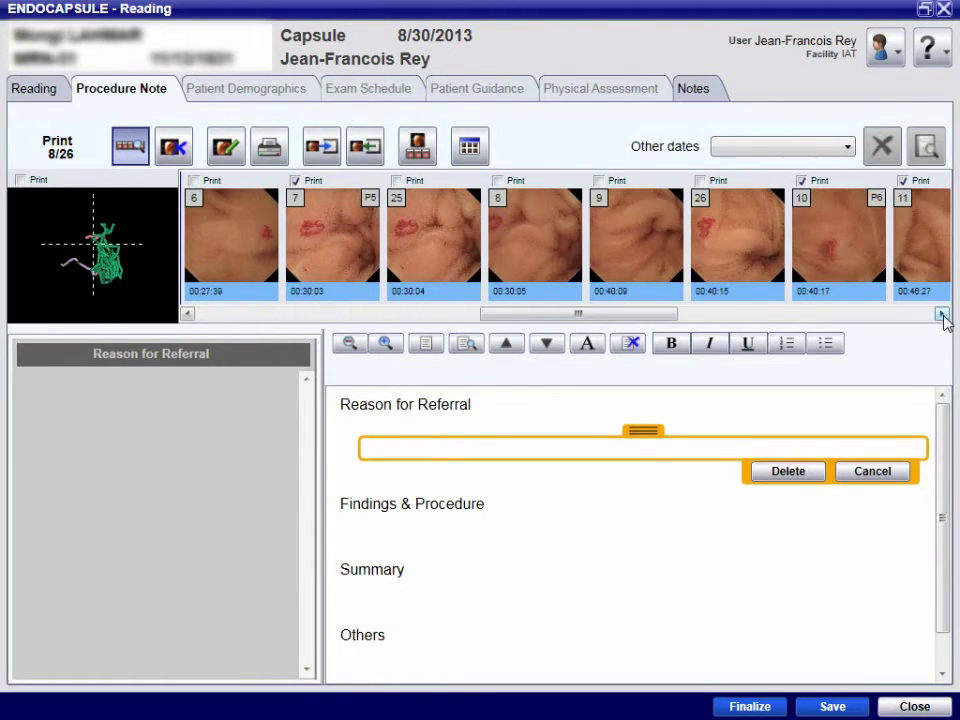
{"action": "left_click", "coordinate": [700, 181]}
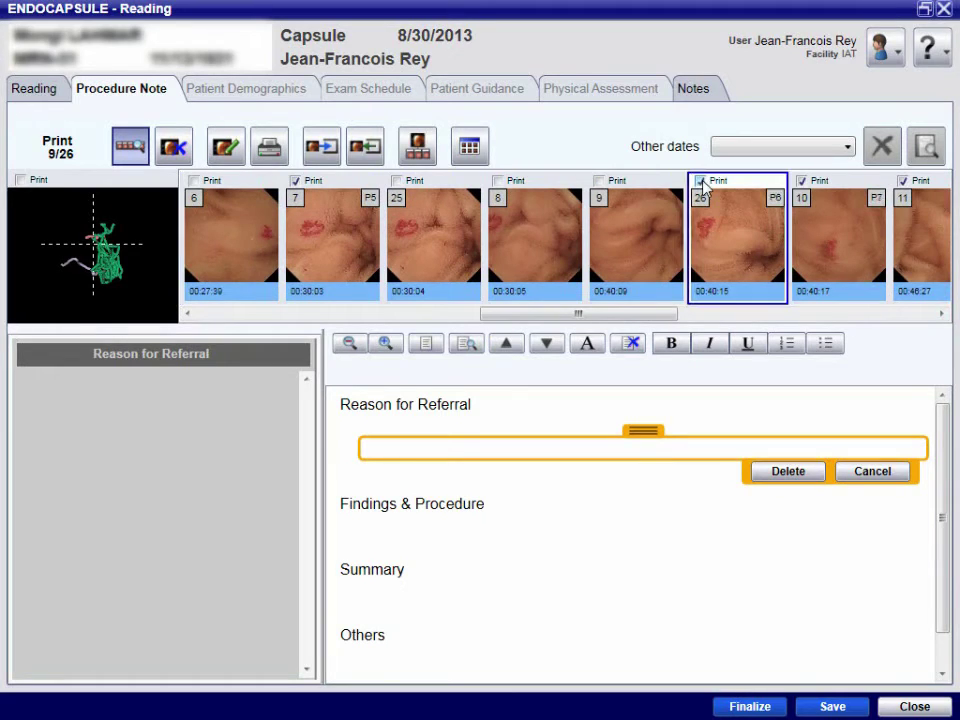
{"action": "left_click", "coordinate": [801, 181]}
{"action": "left_click", "coordinate": [903, 181]}
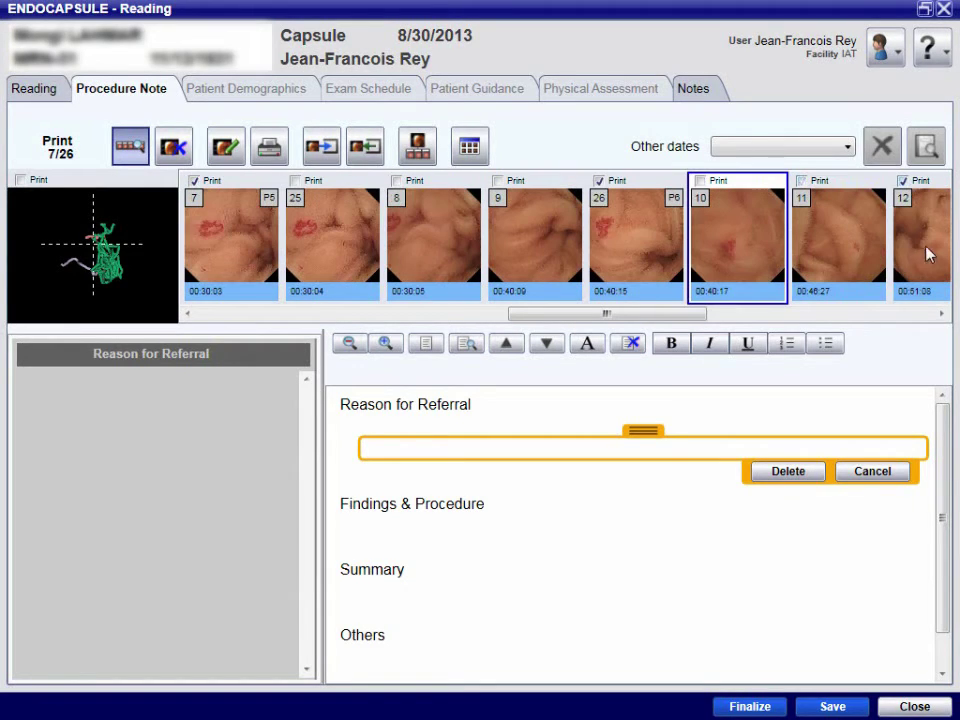
{"action": "left_click", "coordinate": [904, 181]}
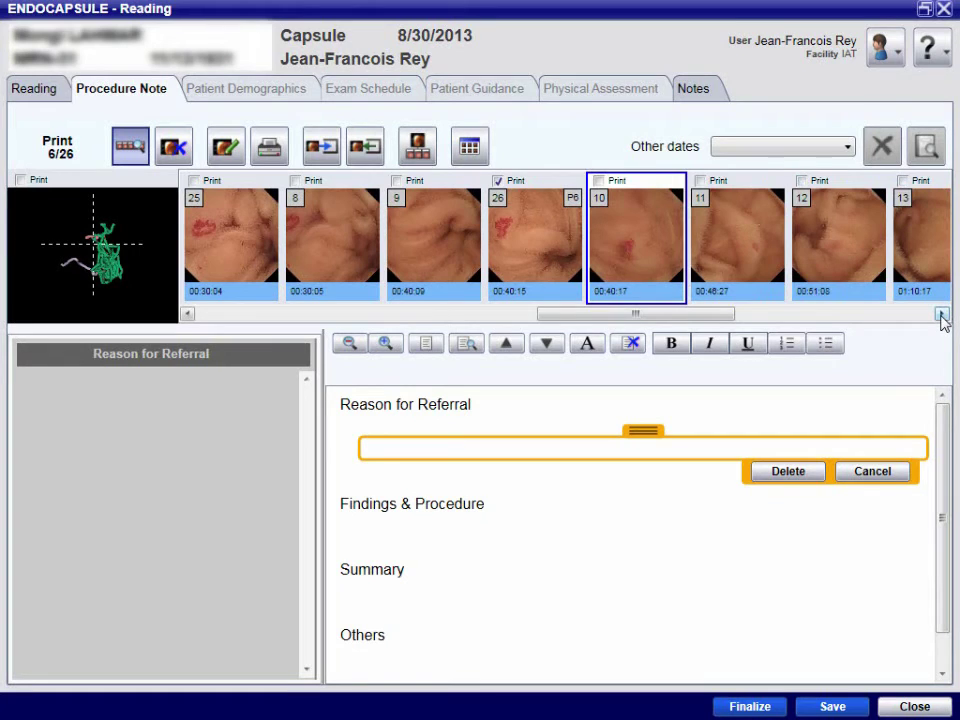
Step: Scroll the thumbnail strip onward and tick Print for the 04:57:53 frame
{"action": "left_click", "coordinate": [942, 316]}
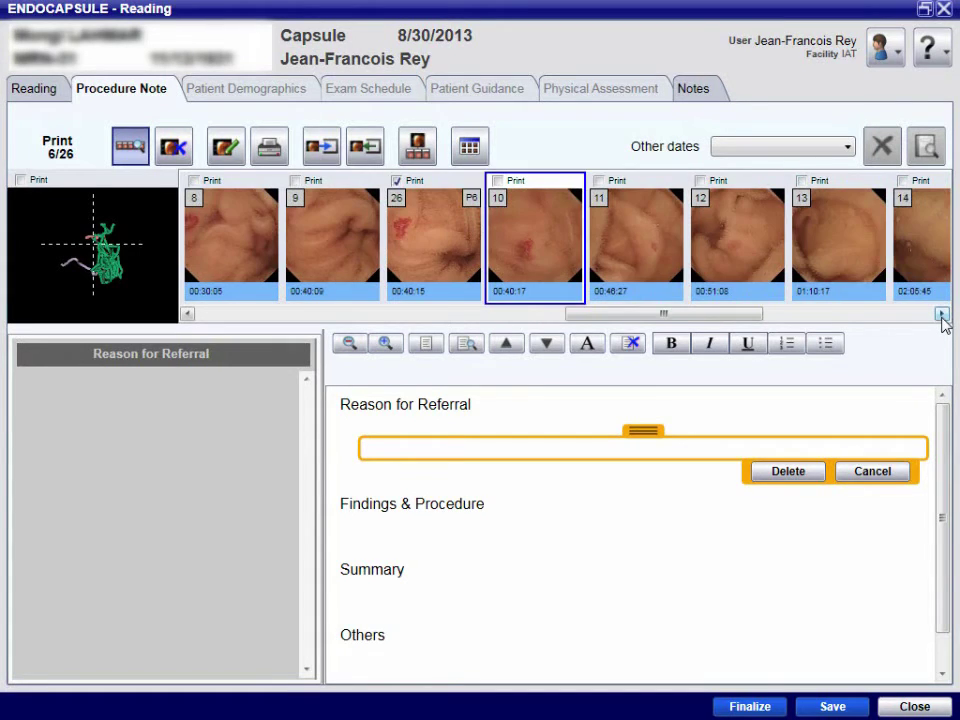
{"action": "left_click", "coordinate": [942, 316]}
{"action": "left_click", "coordinate": [942, 316]}
{"action": "left_click", "coordinate": [942, 316]}
{"action": "left_click", "coordinate": [942, 316]}
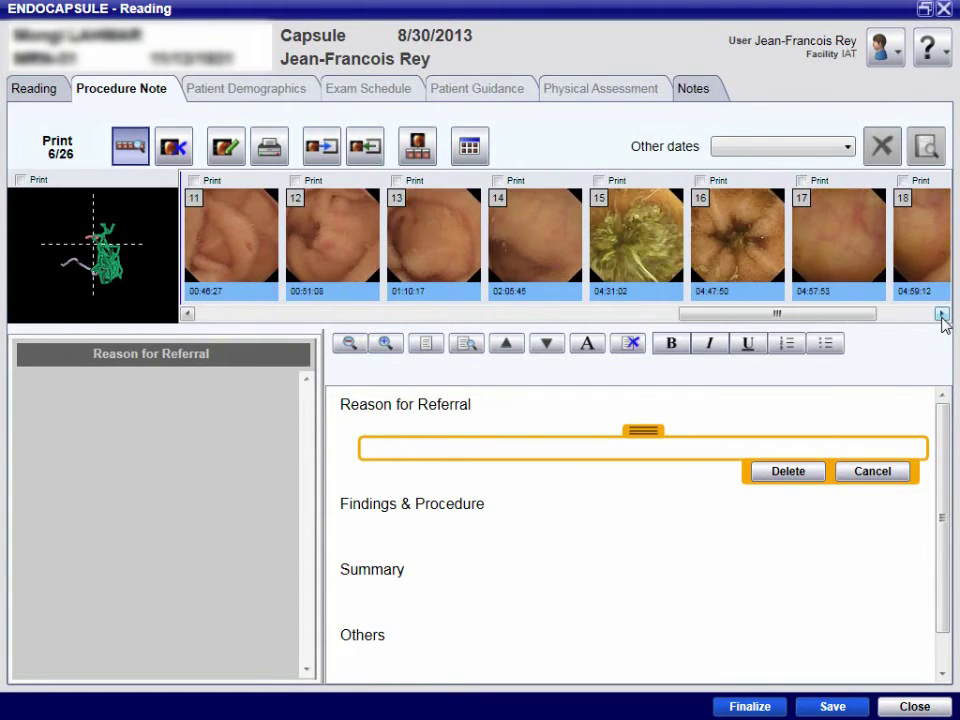
{"action": "left_click", "coordinate": [942, 316]}
{"action": "left_click", "coordinate": [700, 181]}
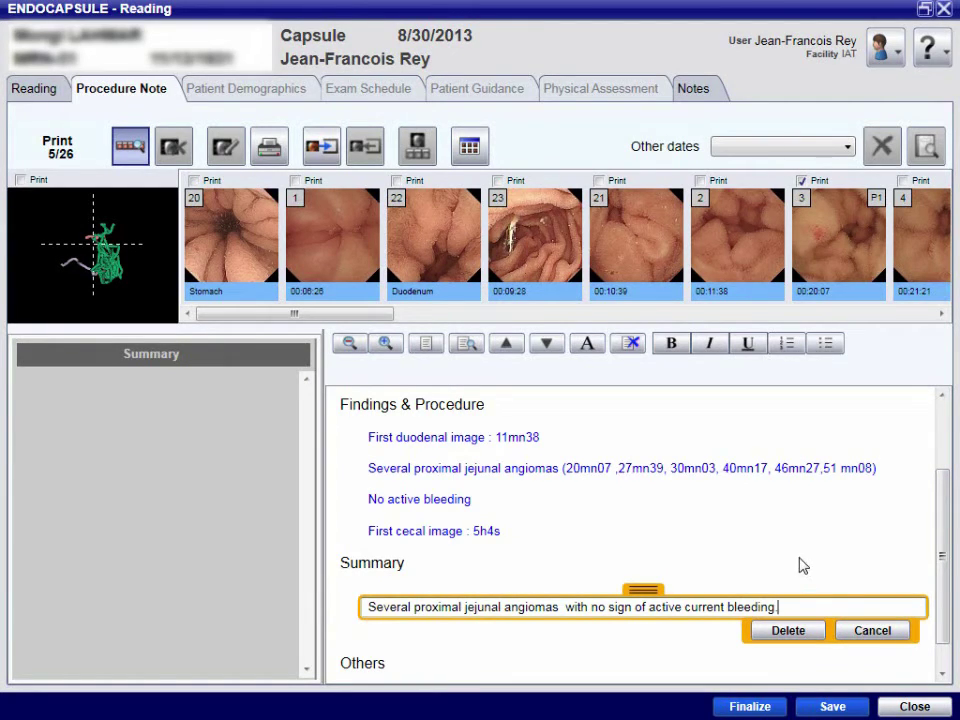
Step: Check the procedure note's referral reason, angioma findings and jejunal-angioma summary without active bleeding
{"action": "scroll", "coordinate": [944, 558], "scroll_direction": "up", "scroll_amount": 1}
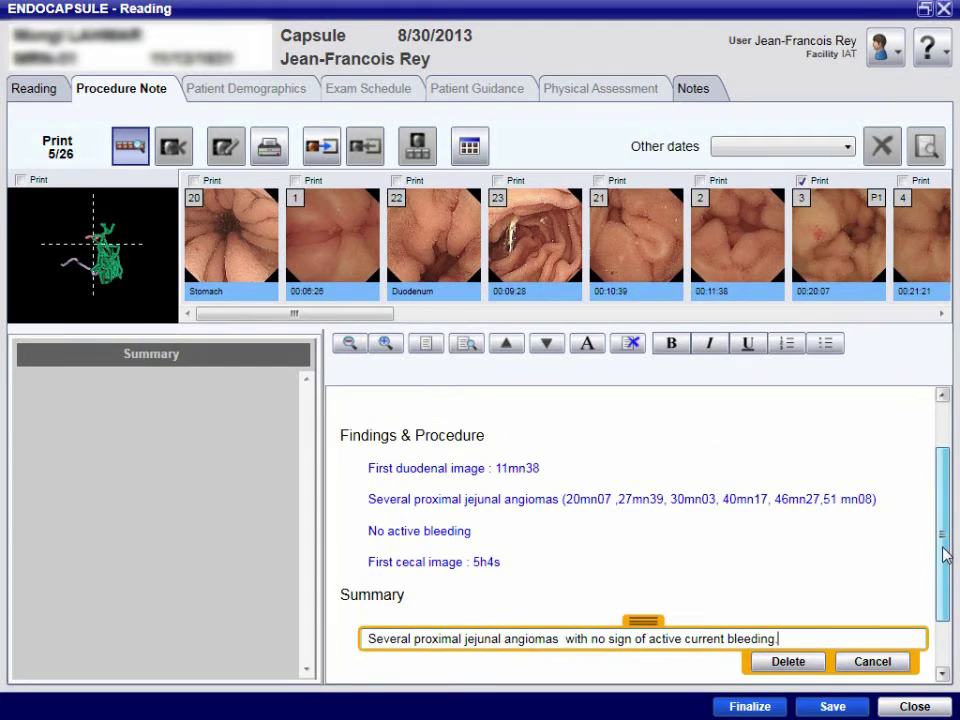
{"action": "scroll", "coordinate": [945, 540], "scroll_direction": "up", "scroll_amount": 2}
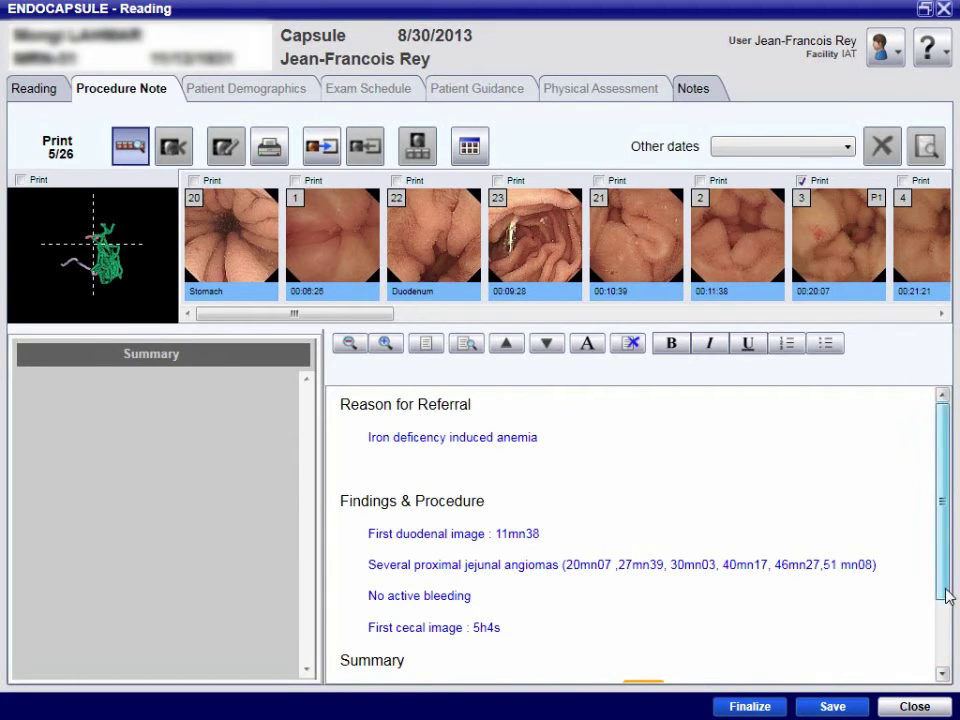
{"action": "left_click_drag", "start_coordinate": [947, 598], "coordinate": [947, 657]}
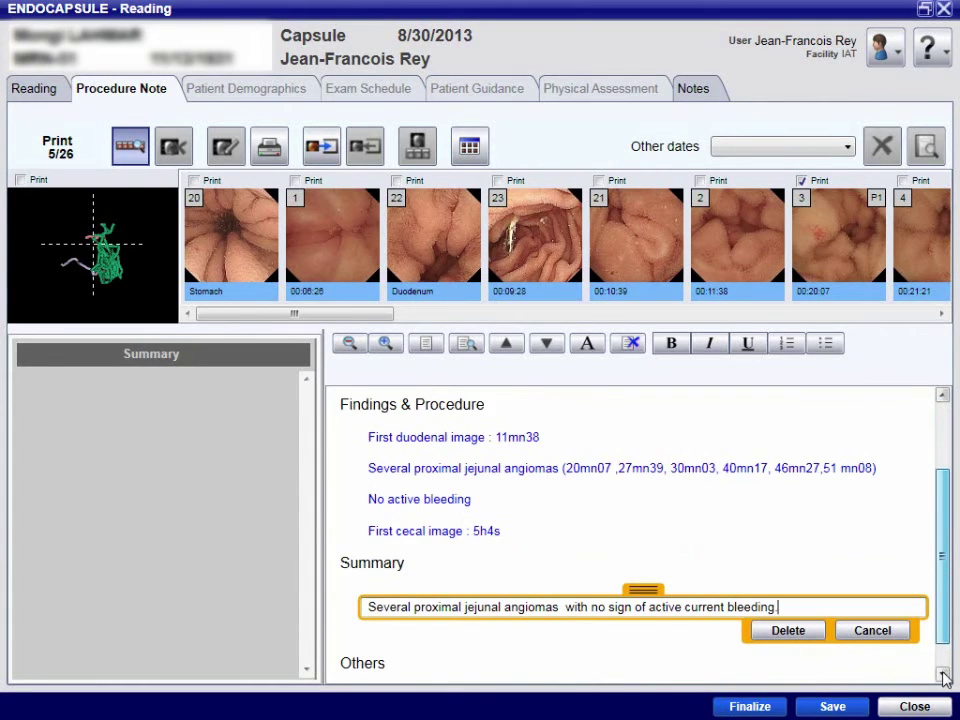
{"action": "left_click", "coordinate": [944, 678]}
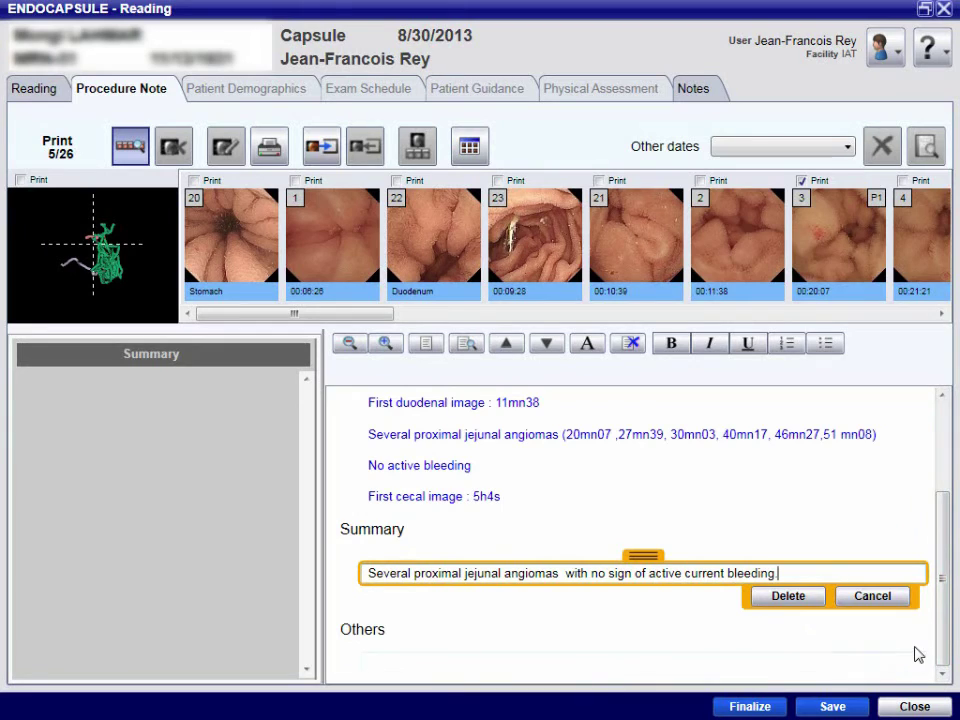
Step: Set Image Print for the five selected images to 1×1 per page with Annotation on and Label off
{"action": "left_click", "coordinate": [270, 147]}
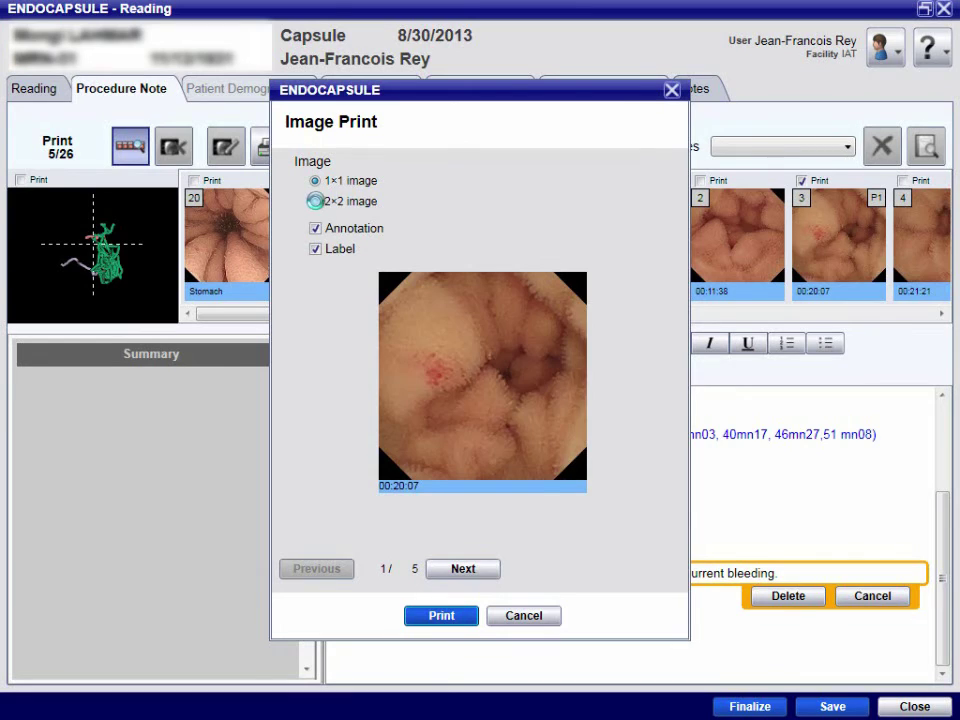
{"action": "left_click", "coordinate": [315, 201]}
{"action": "left_click", "coordinate": [316, 182]}
{"action": "left_click", "coordinate": [316, 229]}
{"action": "left_click", "coordinate": [316, 249]}
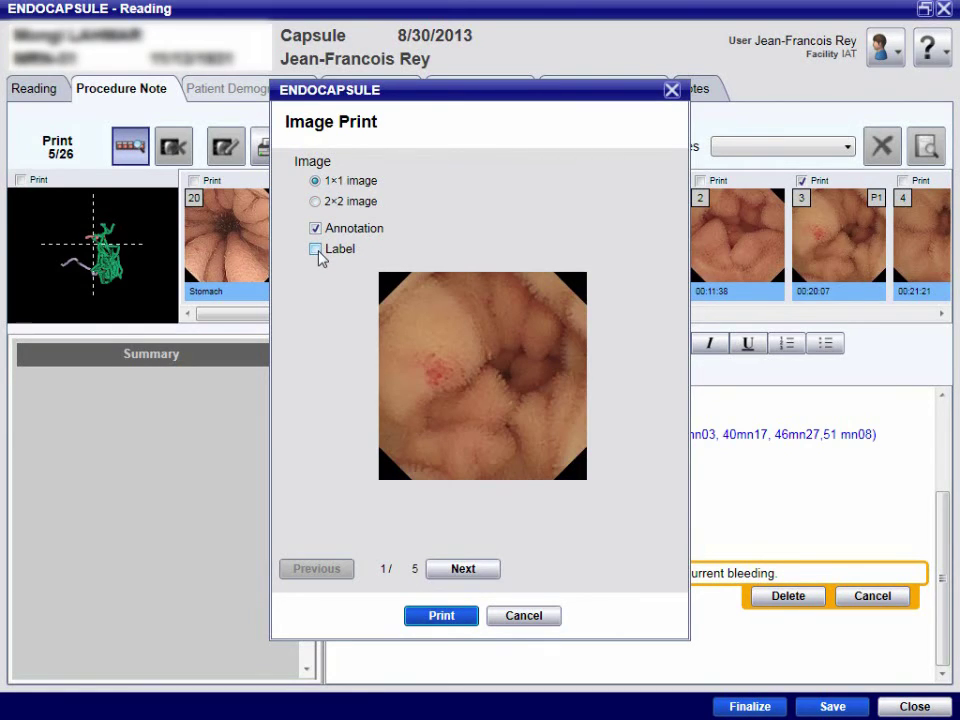